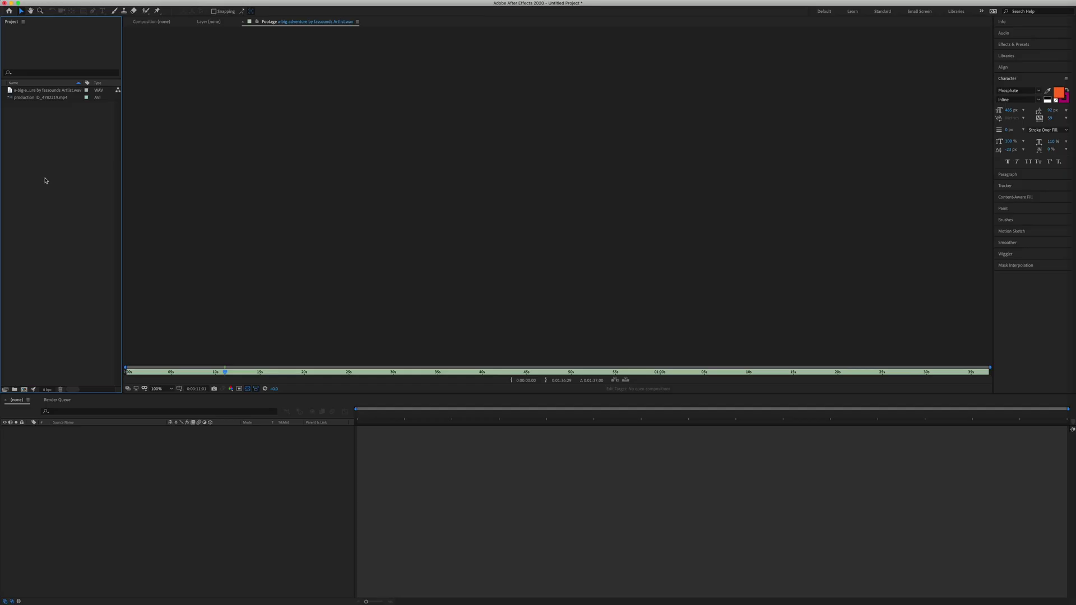
- Create a new composition from the music WAV file
click(47, 98)
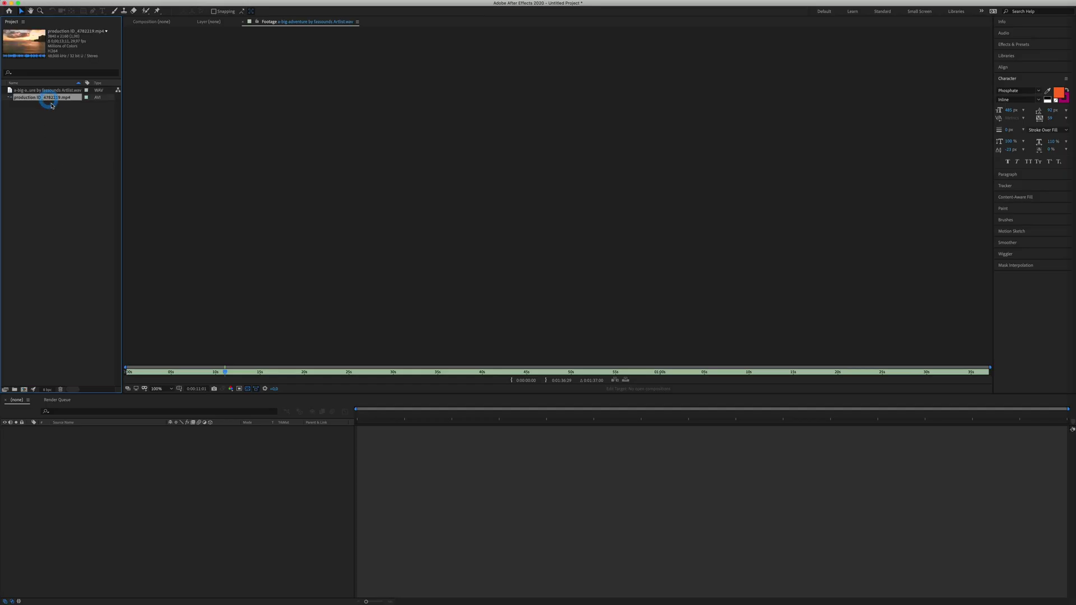
click(57, 91)
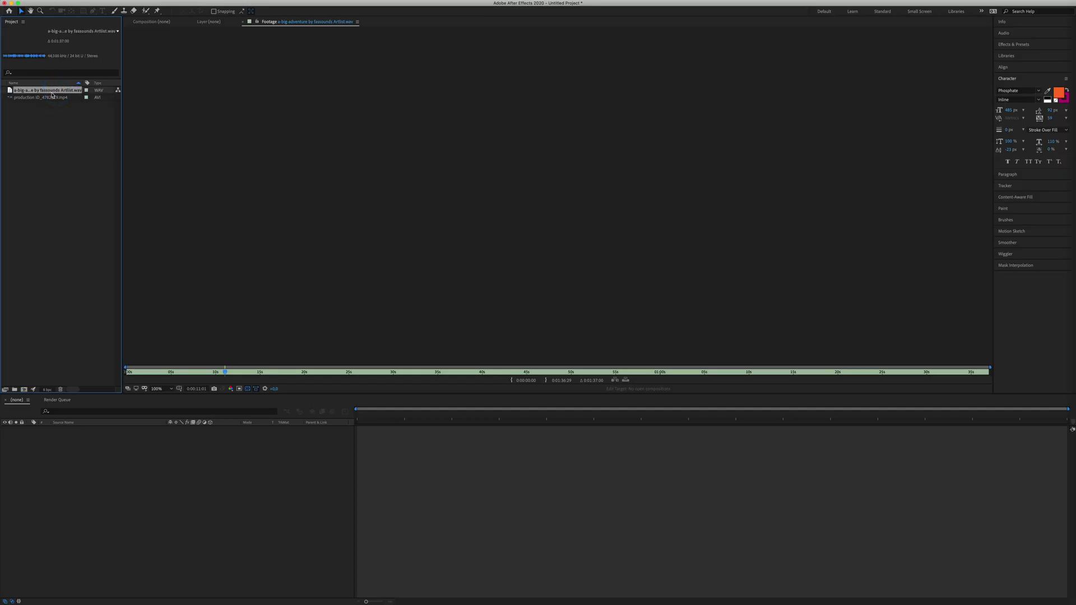
right_click(49, 93)
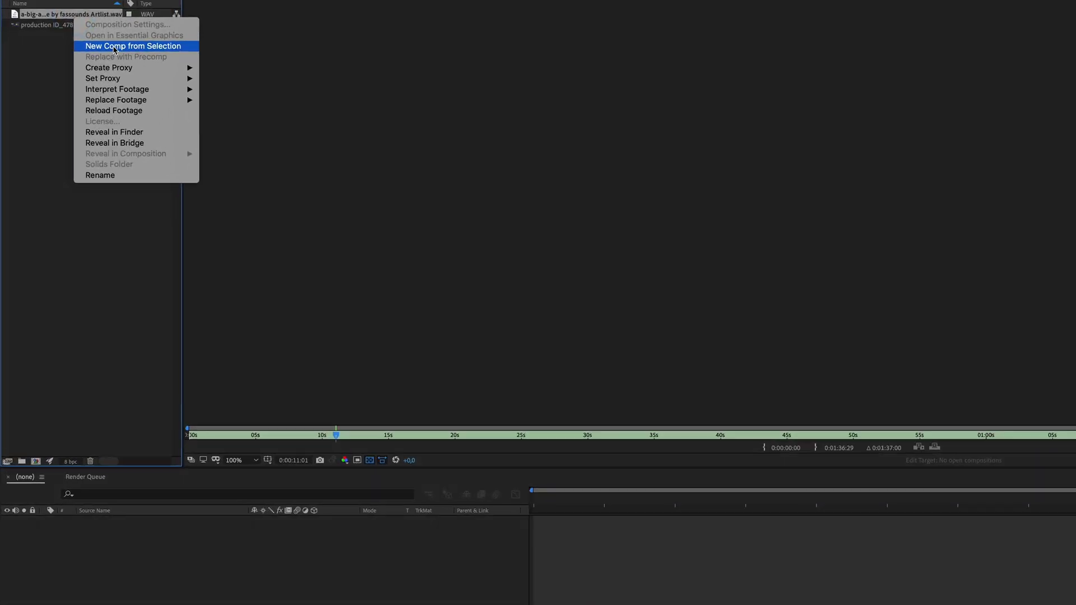
click(113, 48)
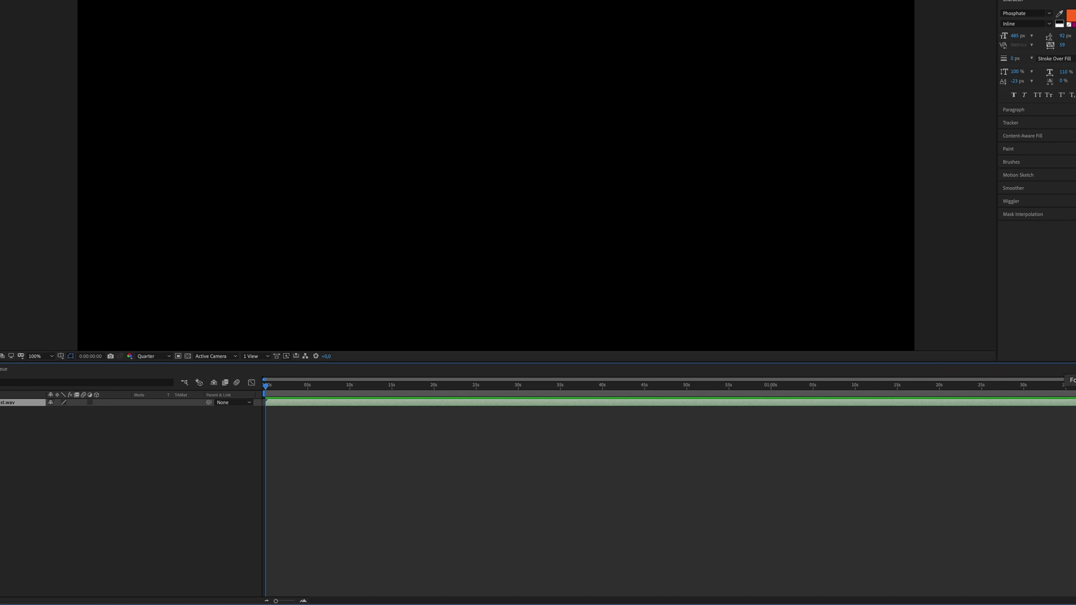
- Trim the composition to a 25-second work area
mouse_move(1074, 394)
mouse_down()
mouse_move(1056, 415)
mouse_move(429, 416)
mouse_move(476, 416)
mouse_up()
right_click(448, 394)
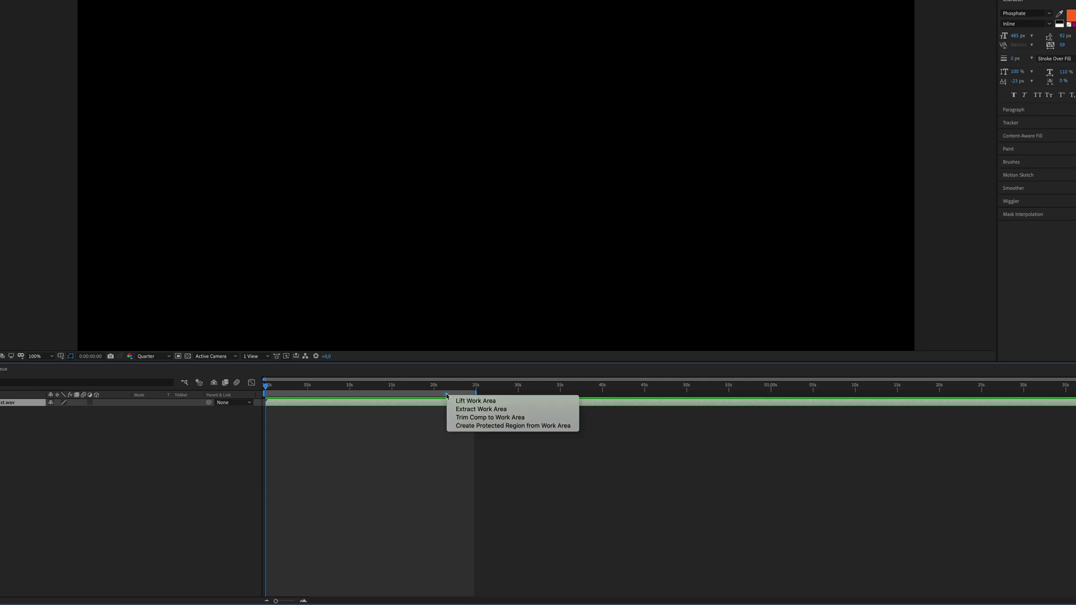
click(477, 417)
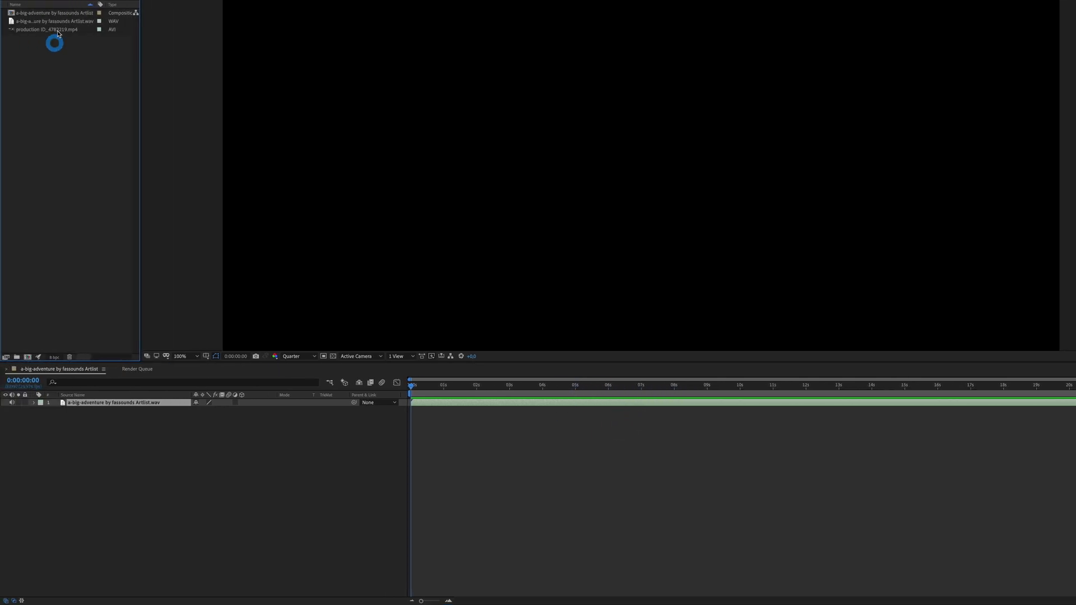
- Add the sunset beach MP4 beneath the audio layer and preview the composition
drag(48, 29, 100, 424)
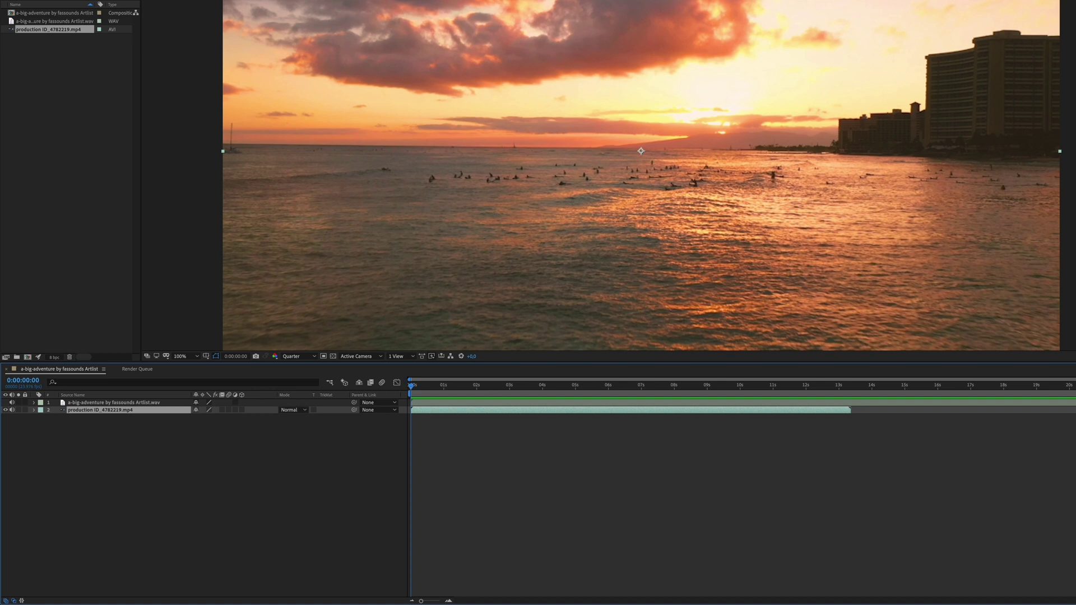
key(space)
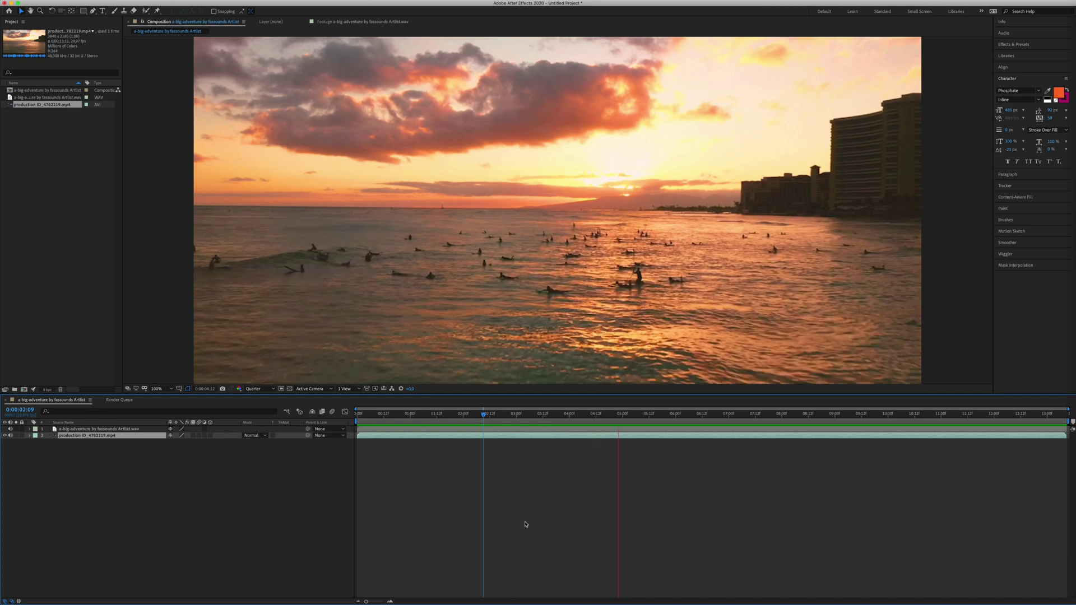
key(space)
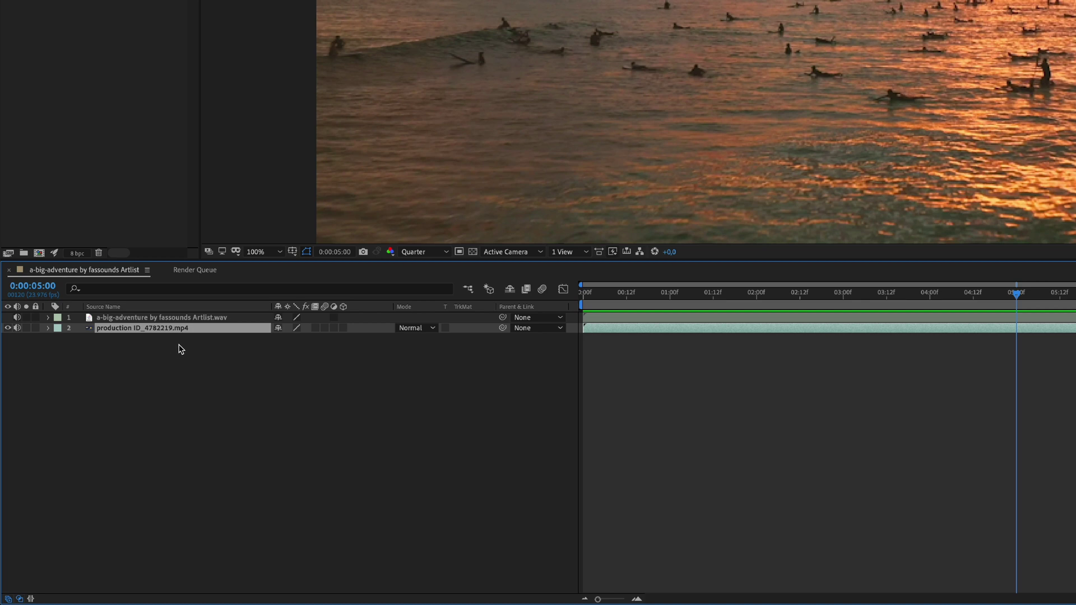
- Convert the music layer's audio to keyframes, creating an Audio Amplitude layer
right_click(186, 319)
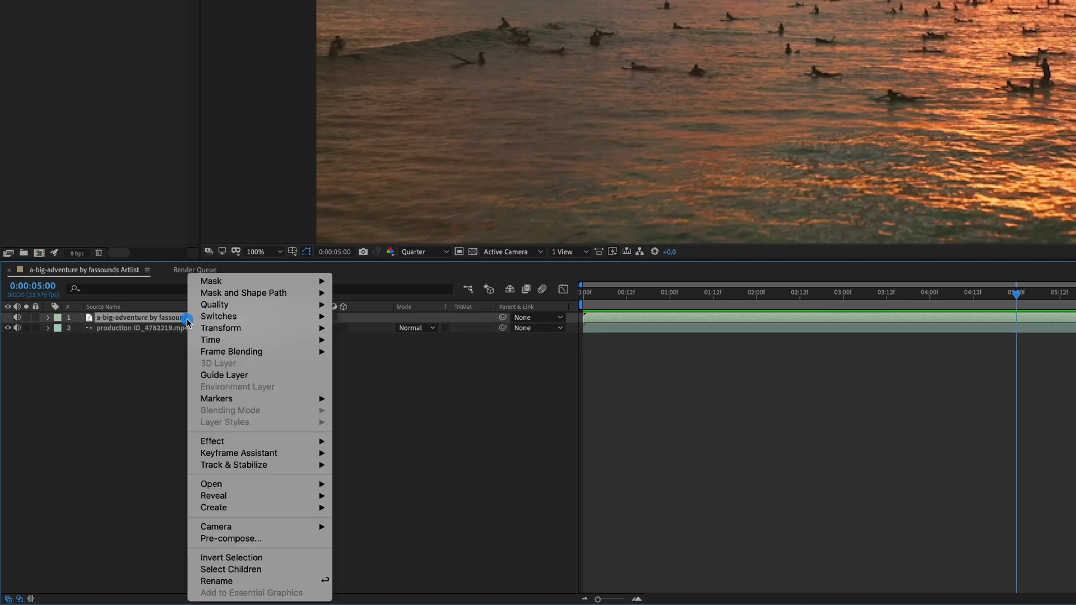
mouse_move(277, 457)
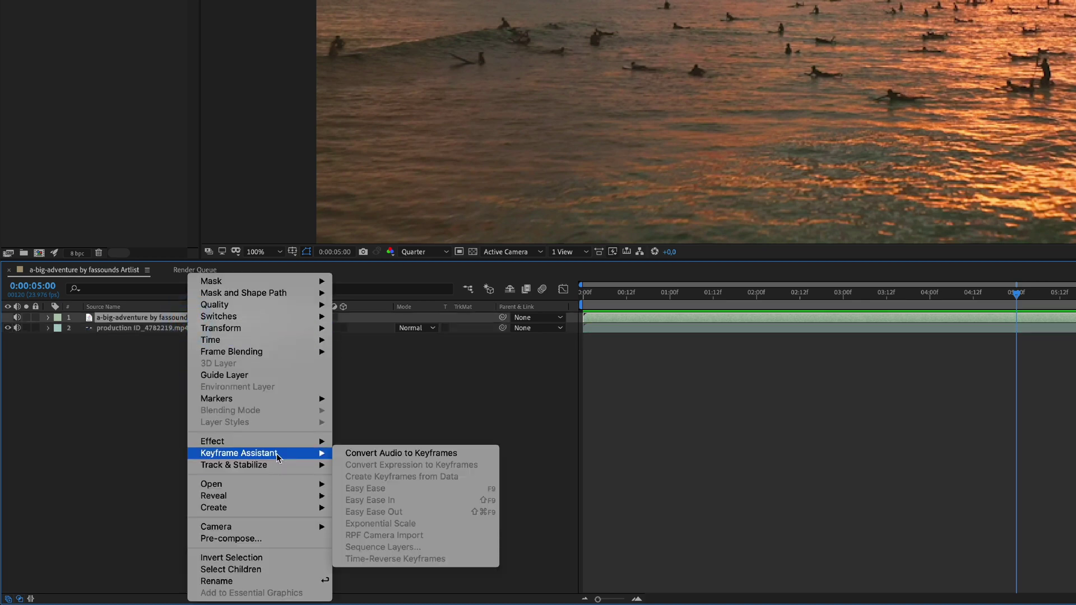
click(417, 457)
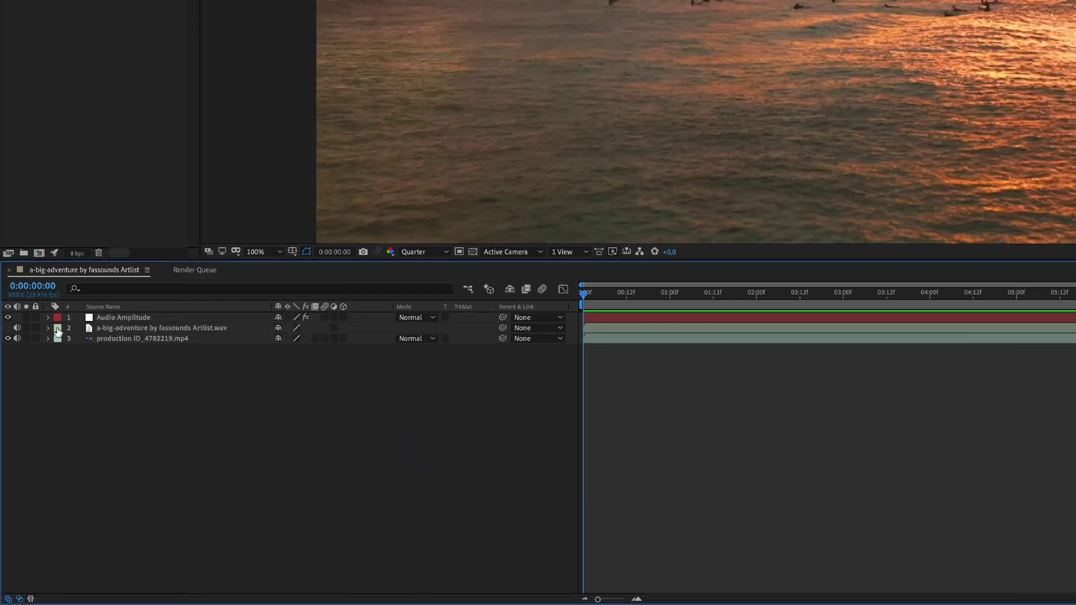
- Delete the Left Channel and Right Channel effects from the Audio Amplitude layer
click(49, 319)
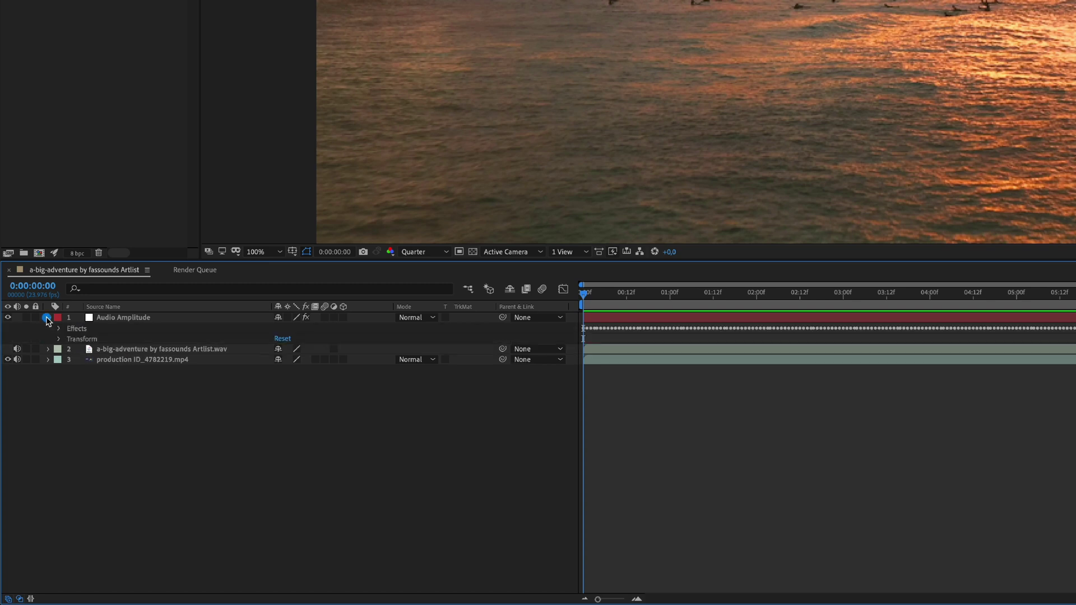
click(59, 330)
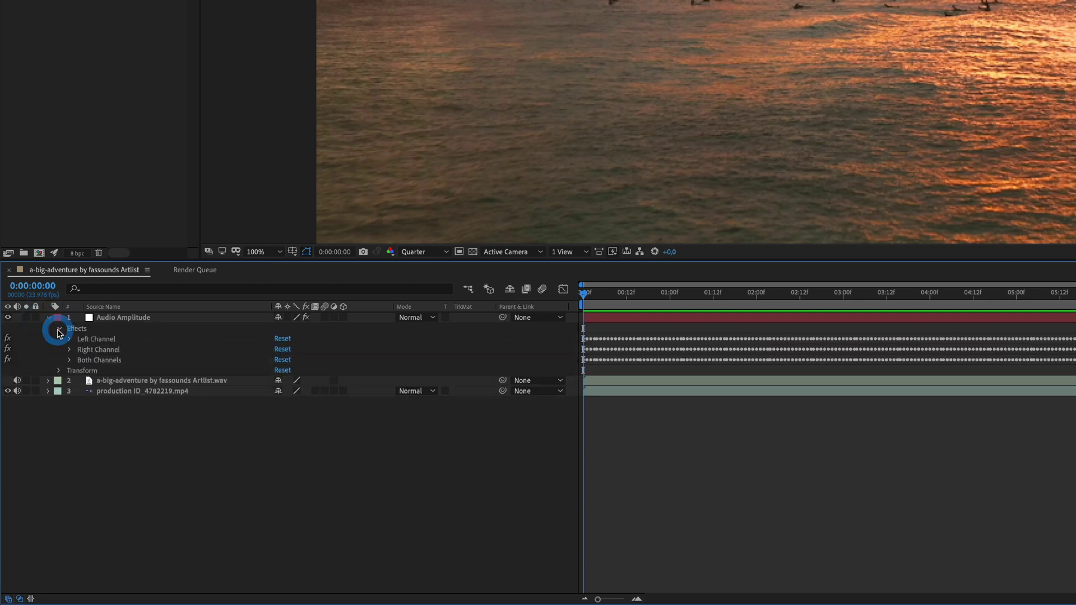
click(108, 350)
shift+click(108, 340)
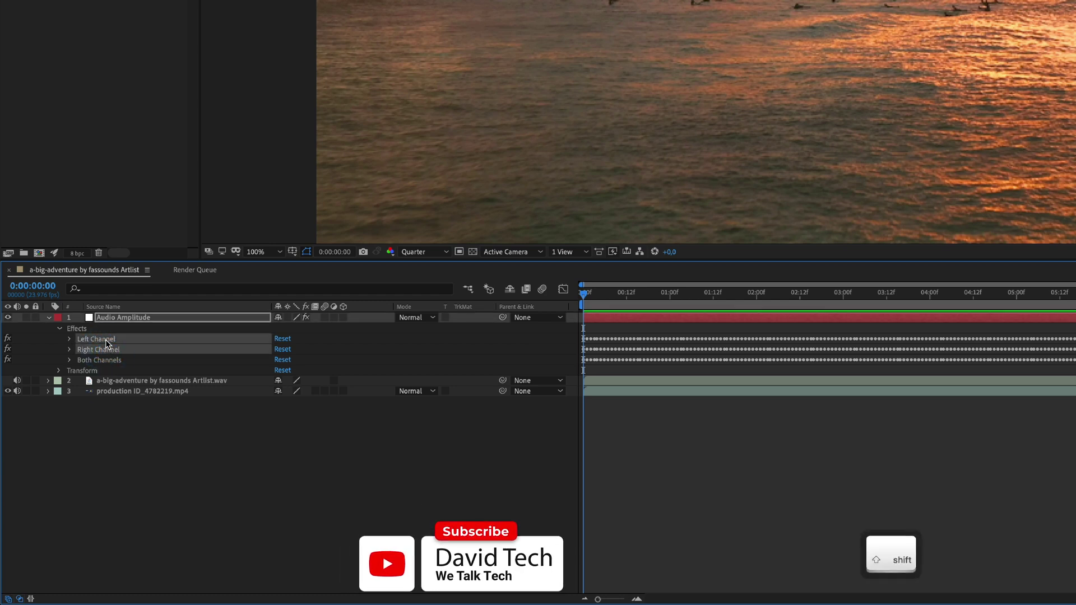
key(Delete)
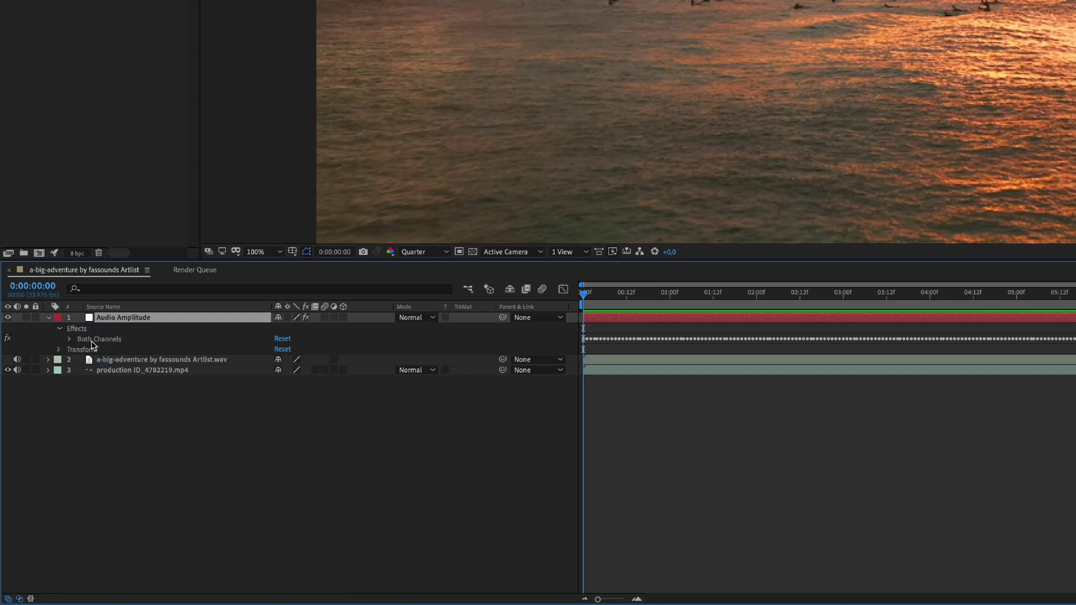
- View the Both Channels Slider keyframes as a value graph, then return to layer bars
click(84, 348)
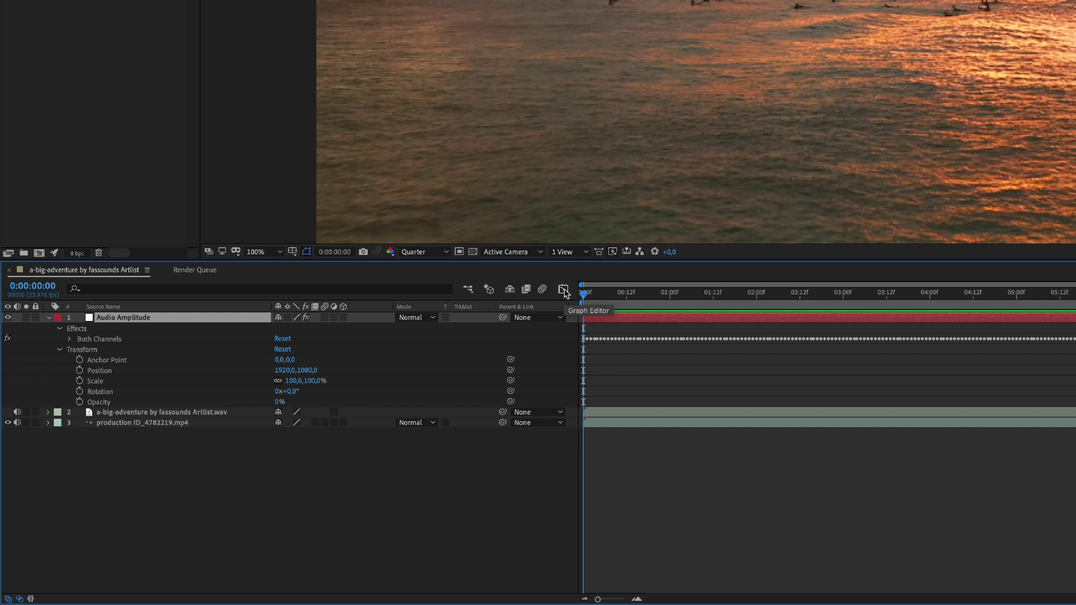
click(563, 289)
click(69, 338)
click(118, 350)
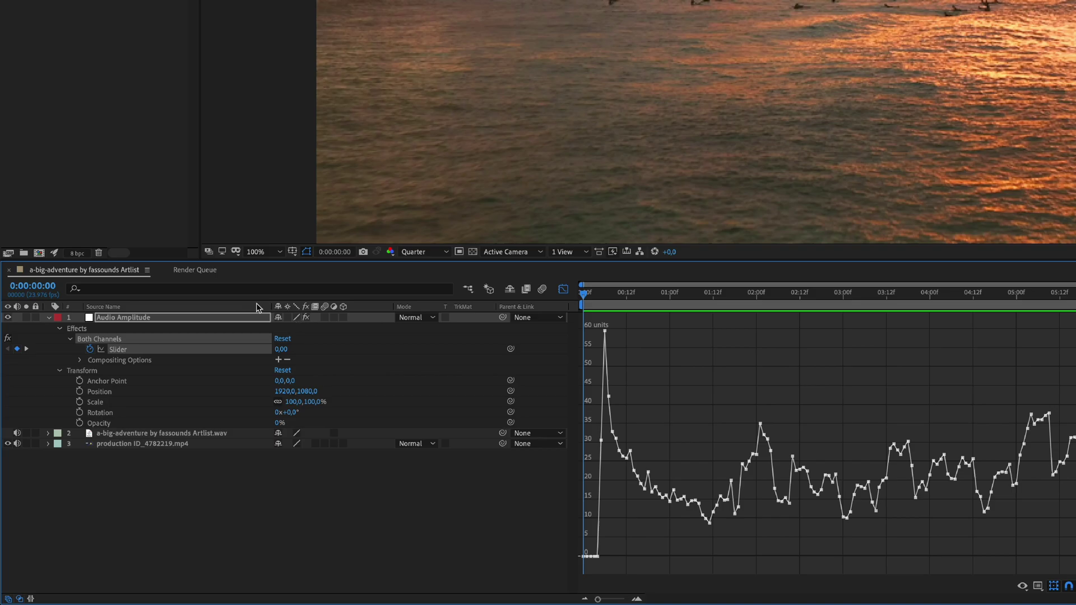
key(shift+F3)
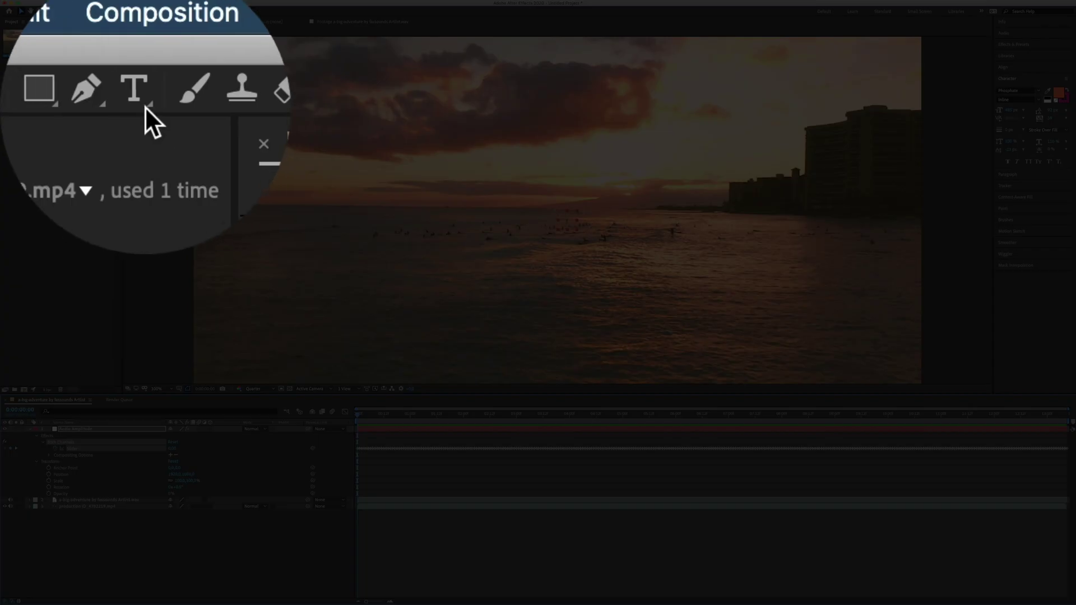
- Add a SUMMER text layer centred horizontally and vertically in the composition
click(102, 10)
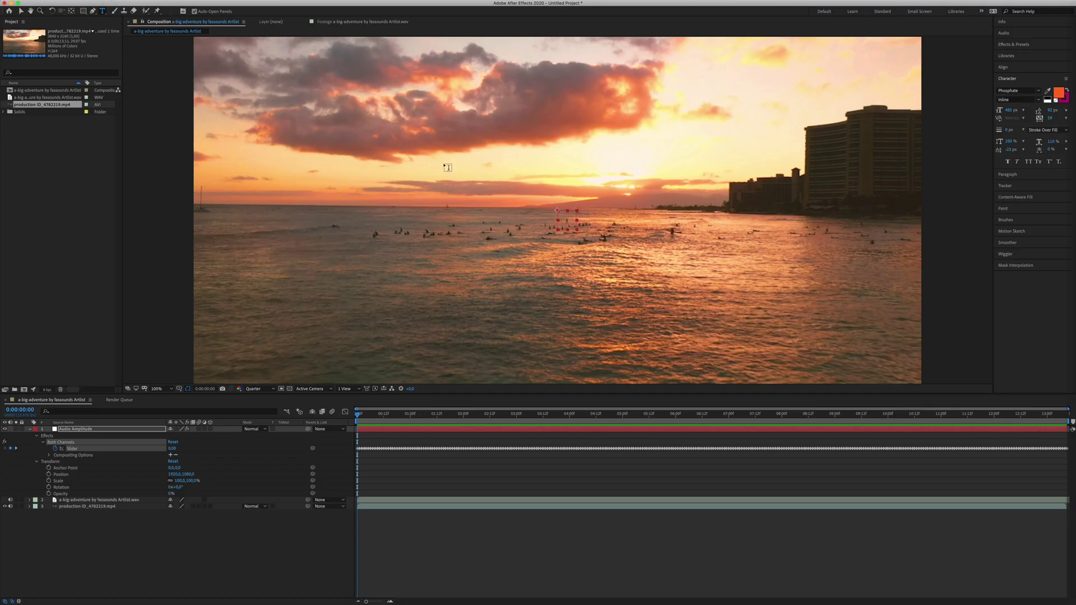
click(448, 167)
text(SUMMER)
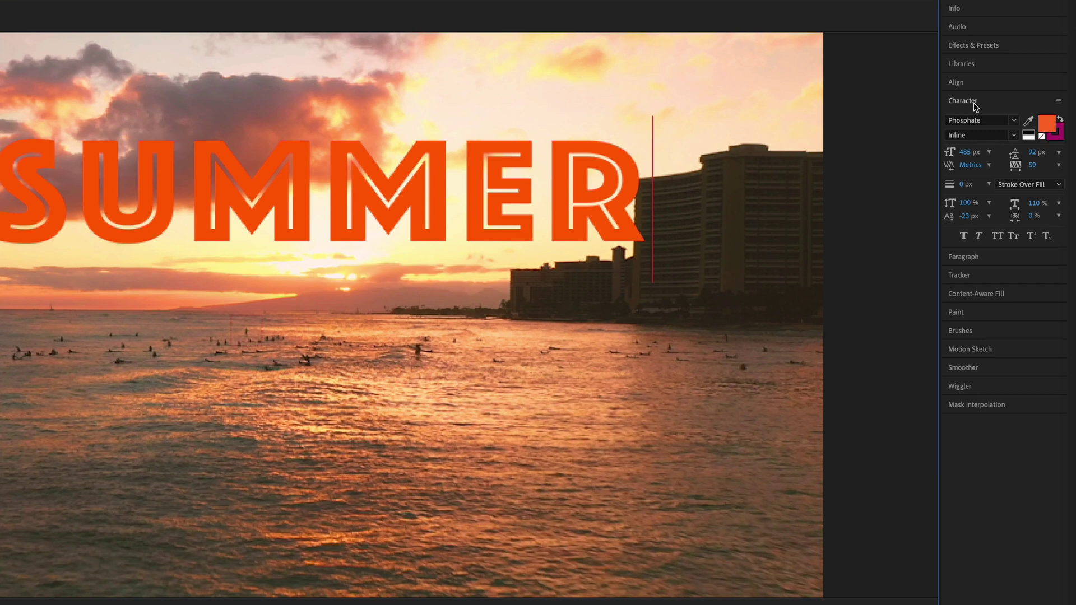
click(985, 84)
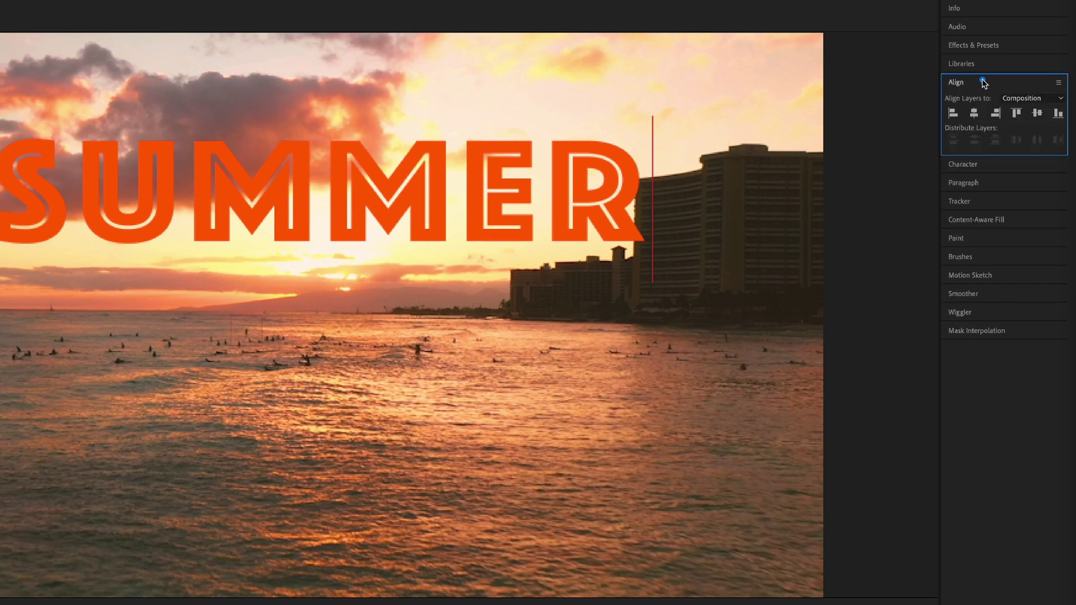
click(975, 113)
click(1038, 114)
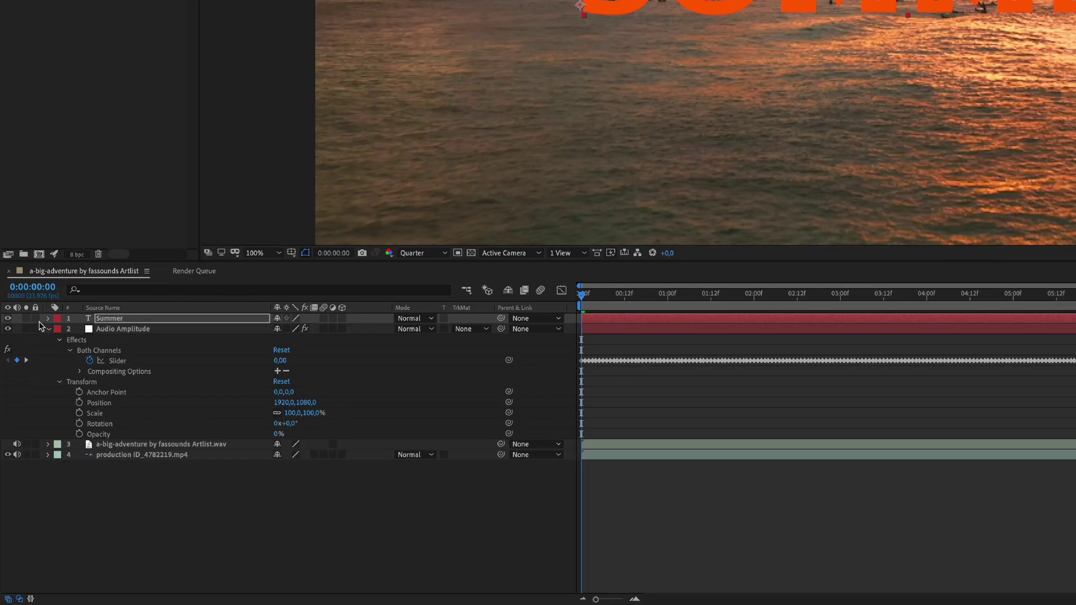
- Scale the SUMMER text to 131% and shift its position left
click(49, 318)
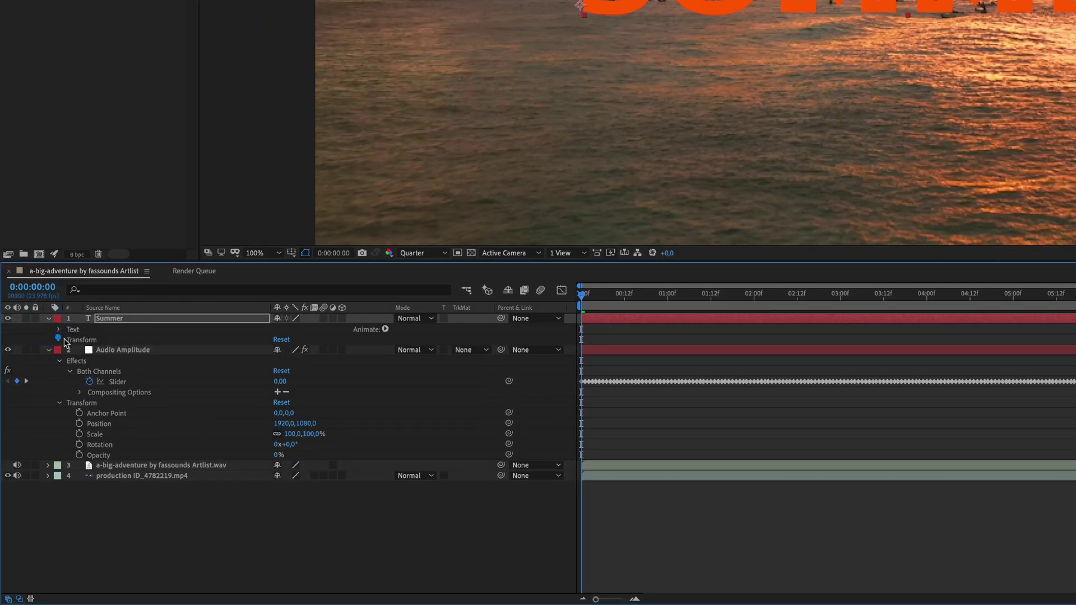
click(58, 340)
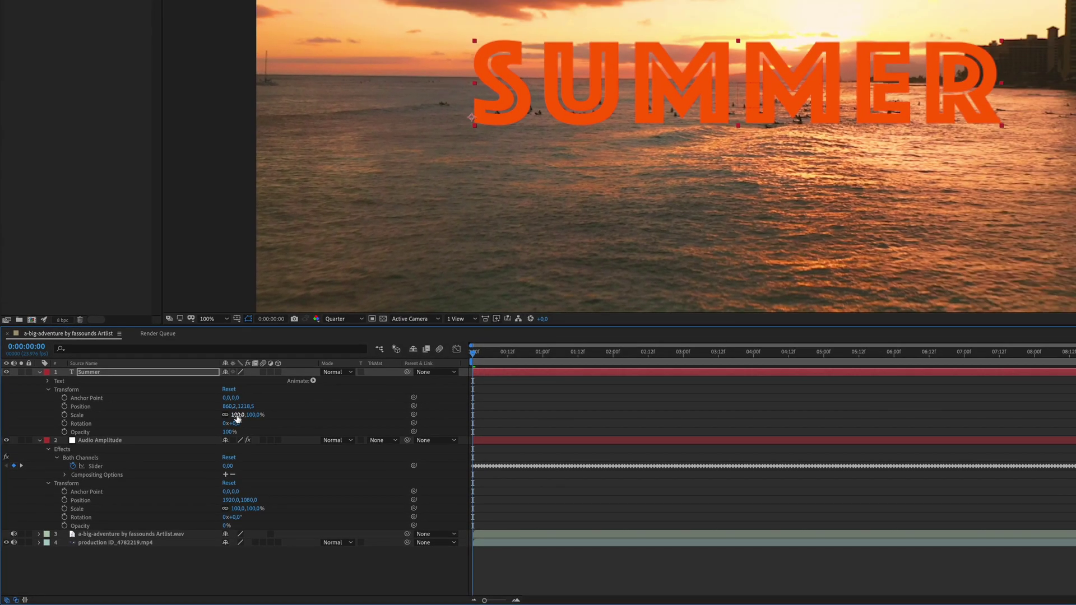
drag(277, 379, 306, 378)
drag(230, 406, 185, 407)
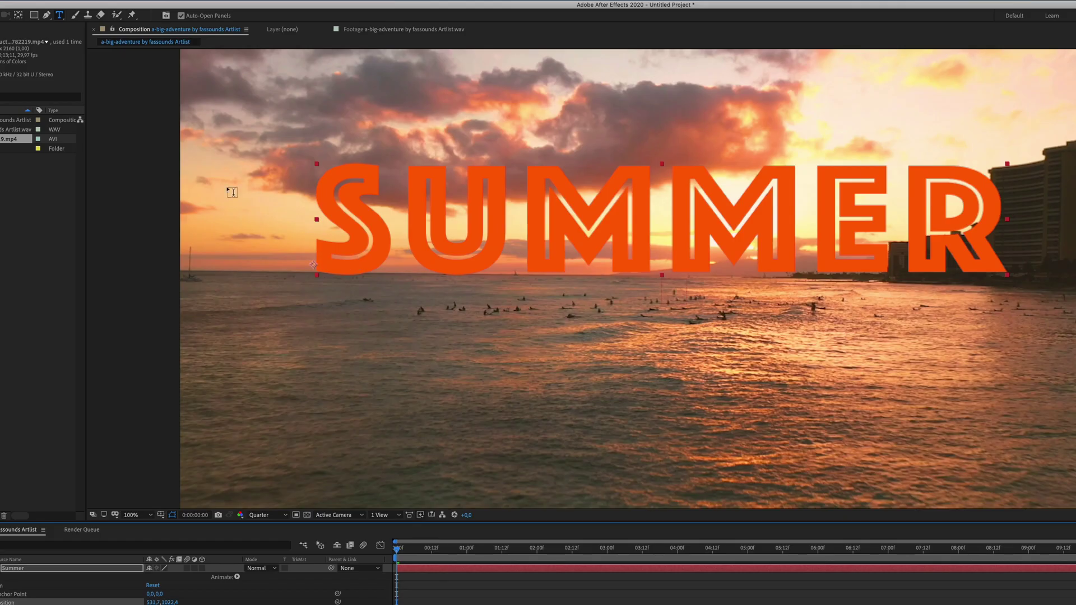
- Move the Summer layer's anchor point to the centre of the lettering with the Pan Behind tool
click(18, 15)
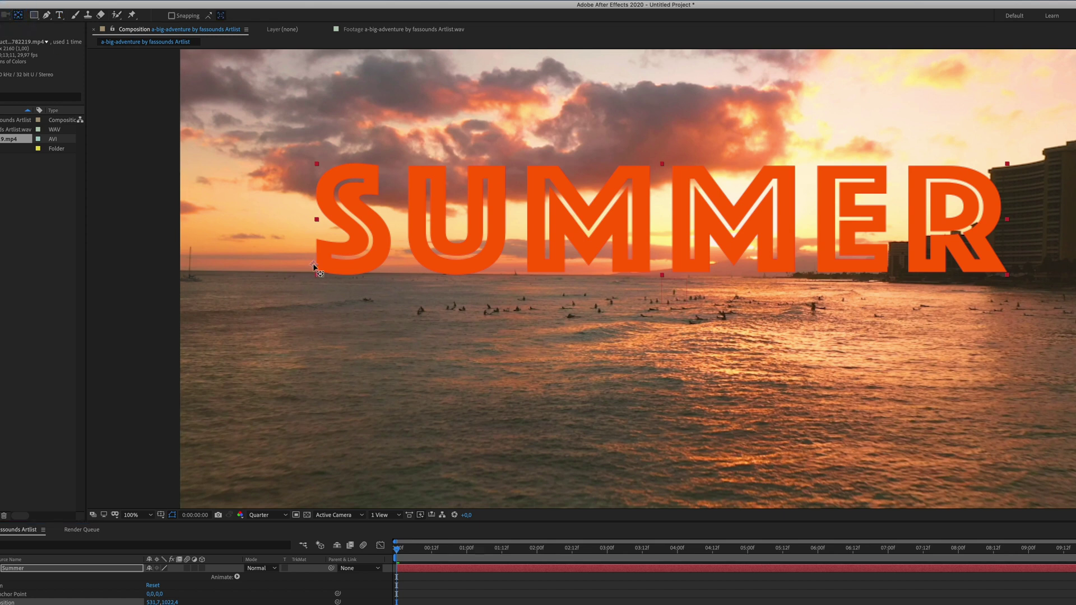
drag(318, 273, 662, 224)
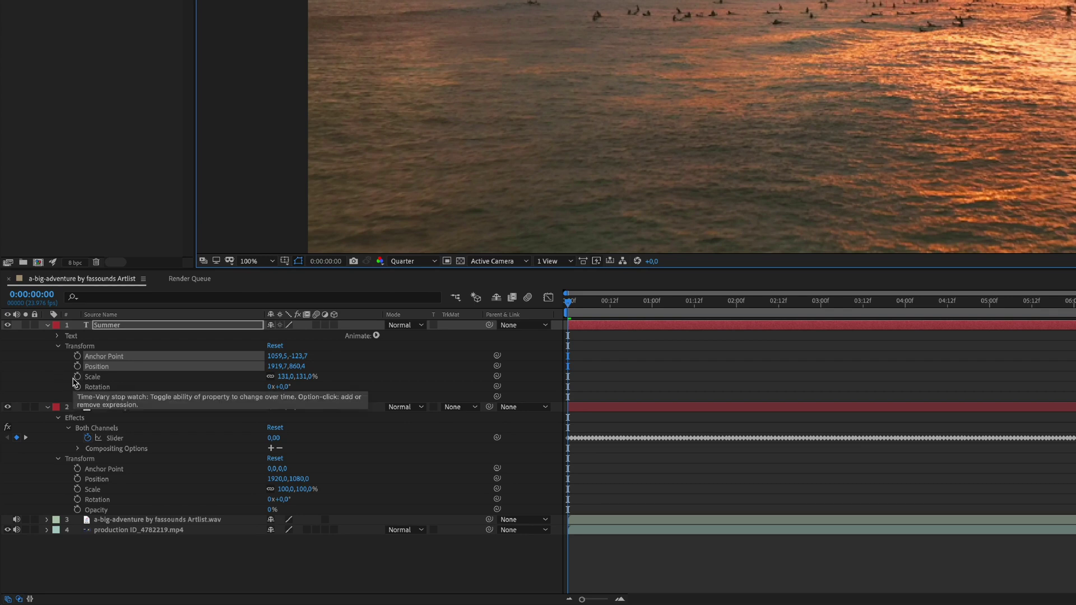
- Give Scale an expression linking the Both Channels slider plus [100,100]
key(alt)
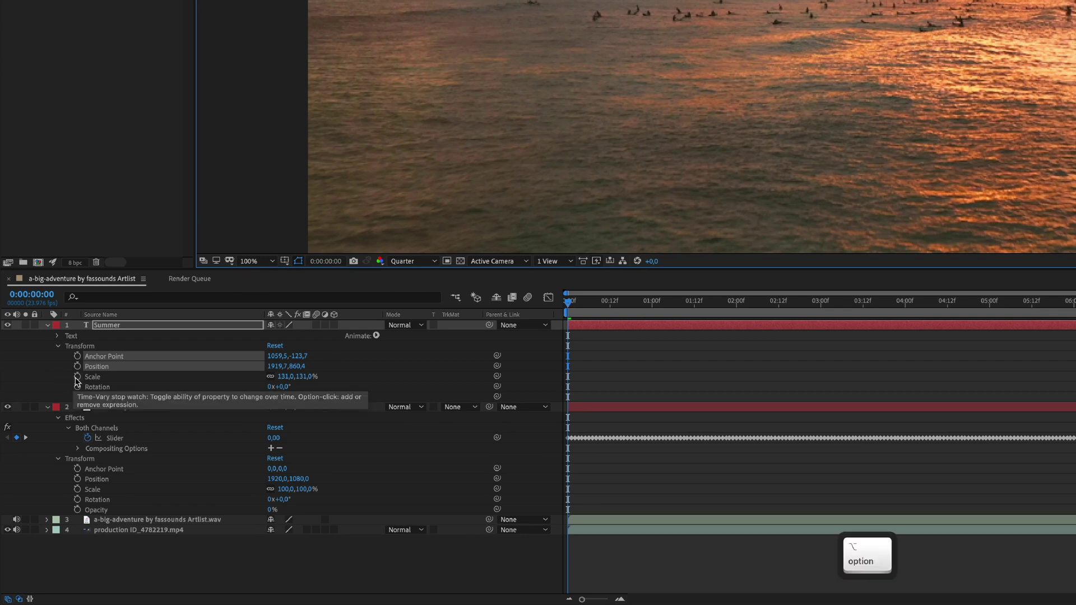
alt+click(77, 378)
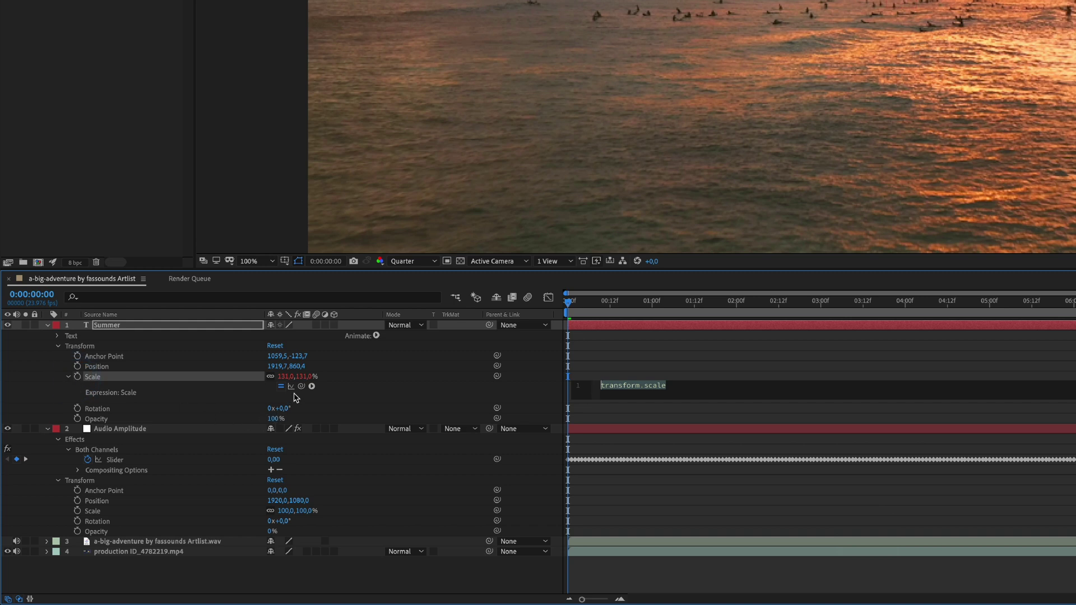
drag(302, 387, 115, 460)
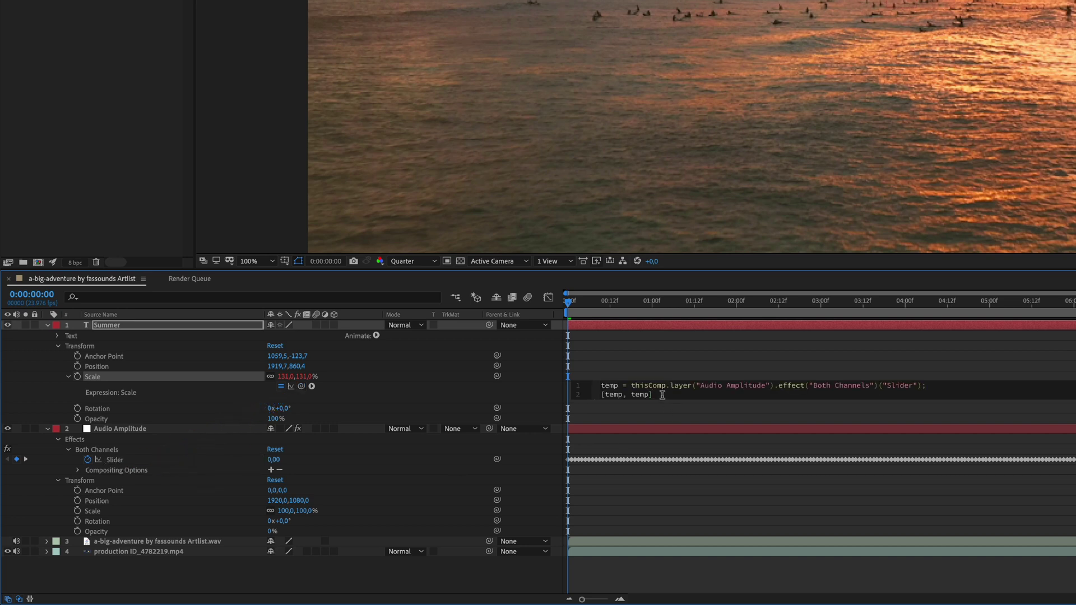
text(+[])
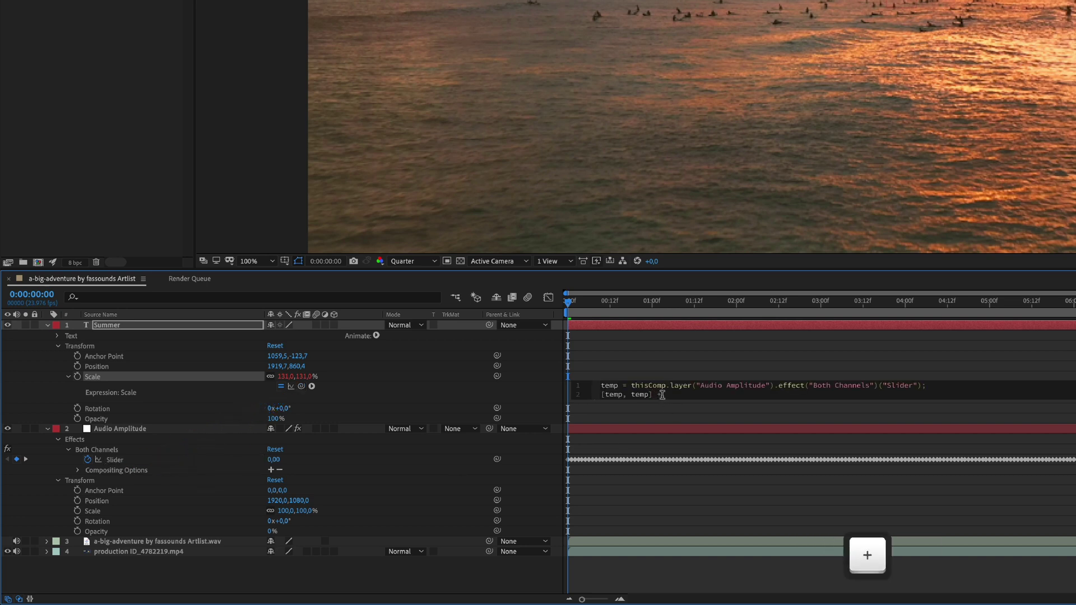
key(Left)
text(100)
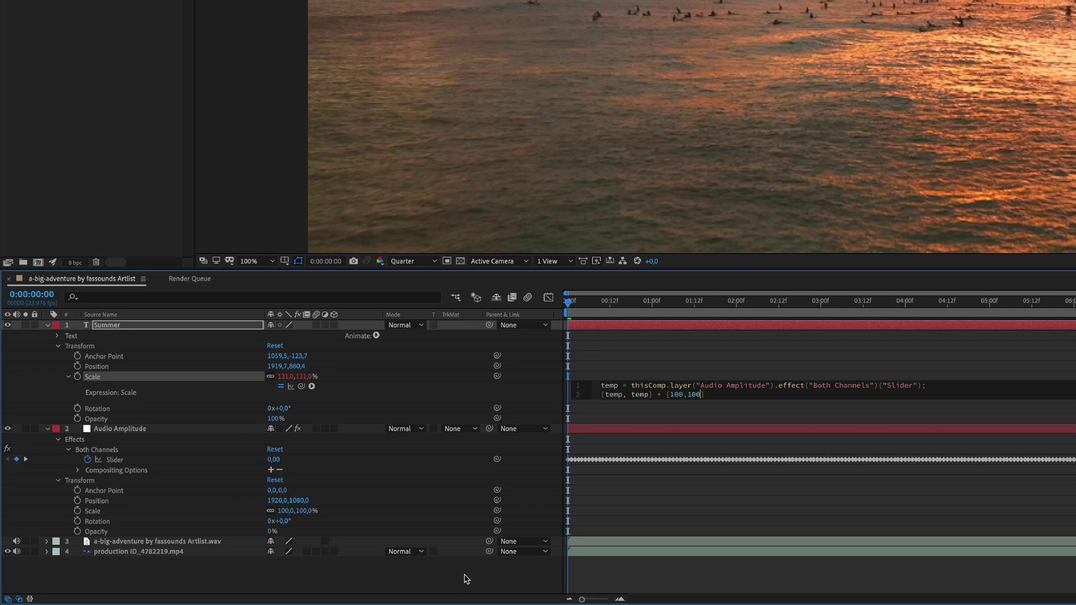
click(469, 579)
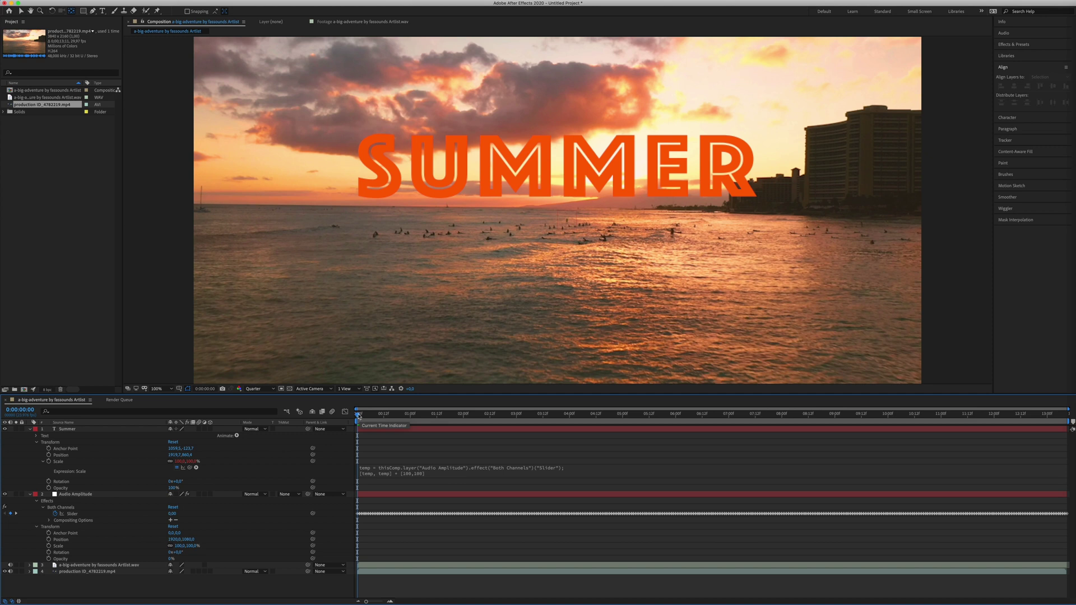
key(space)
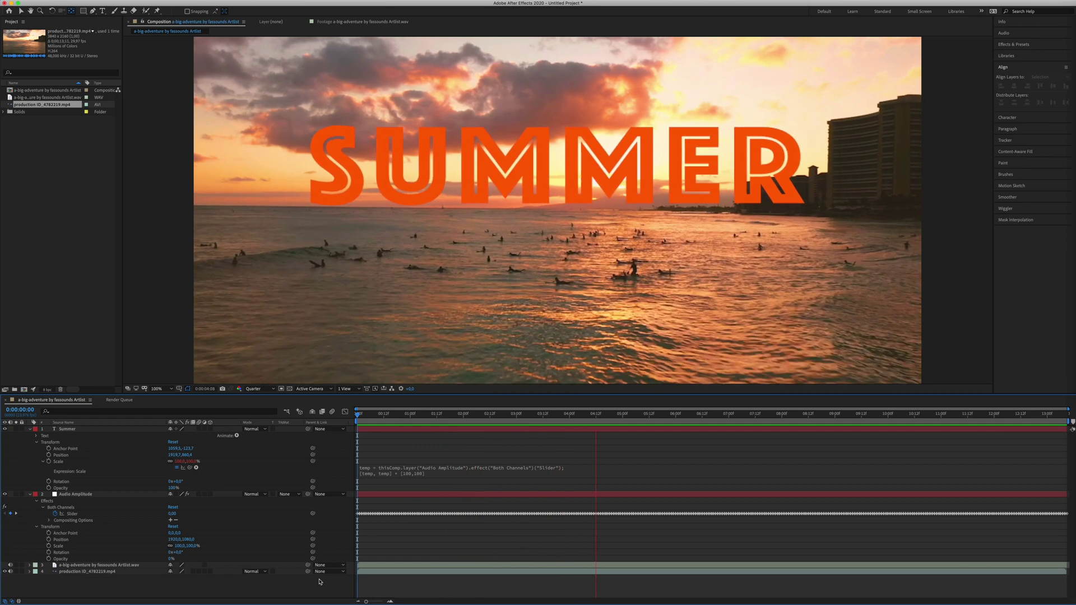
key(space)
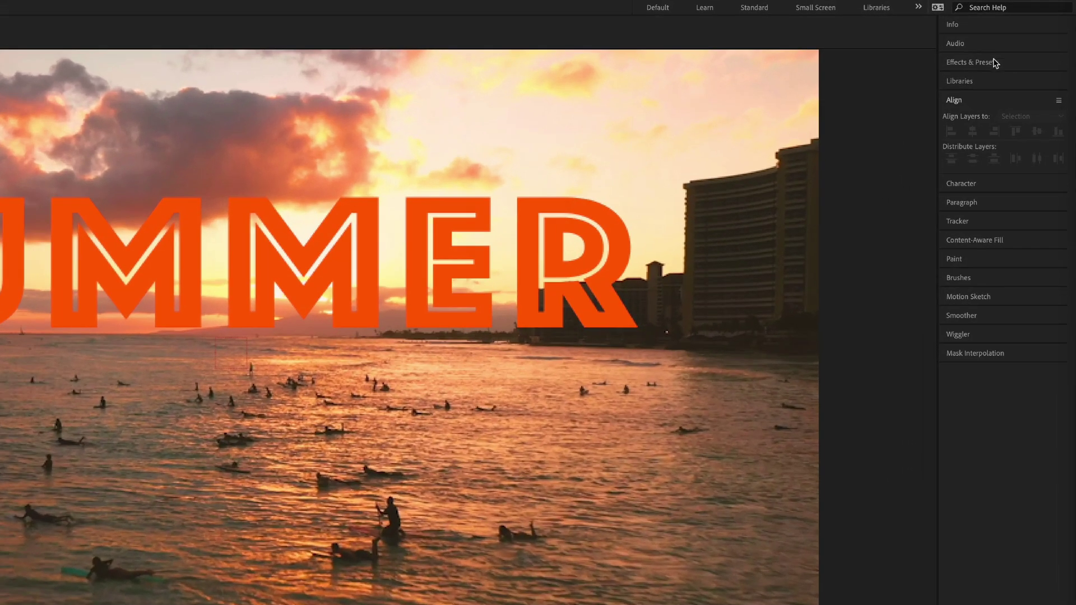
- Apply Brightness & Contrast to the beach footage layer
click(1029, 45)
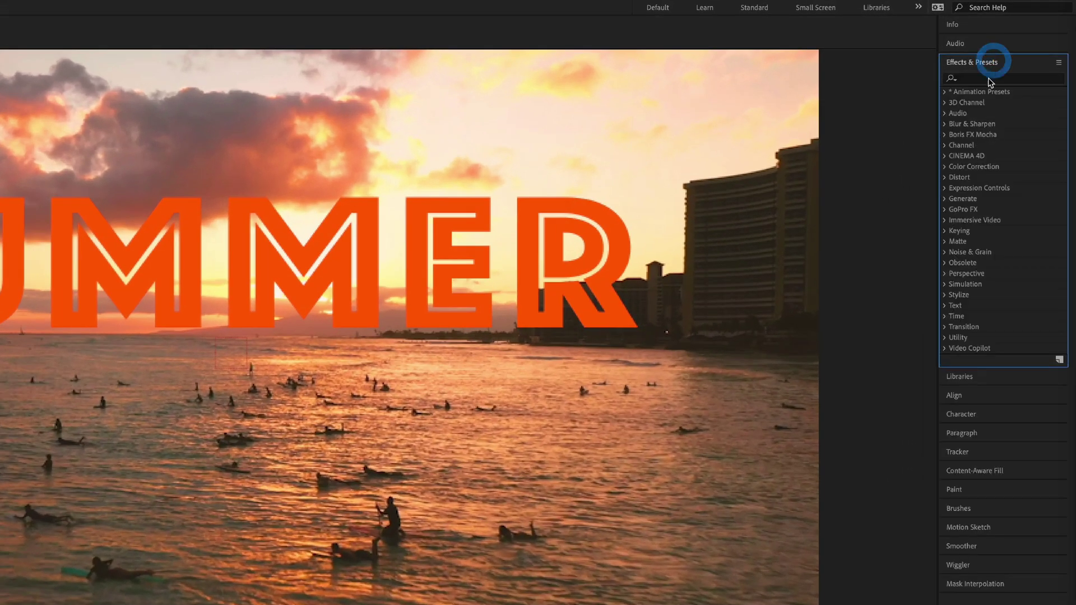
click(989, 79)
text(brigh)
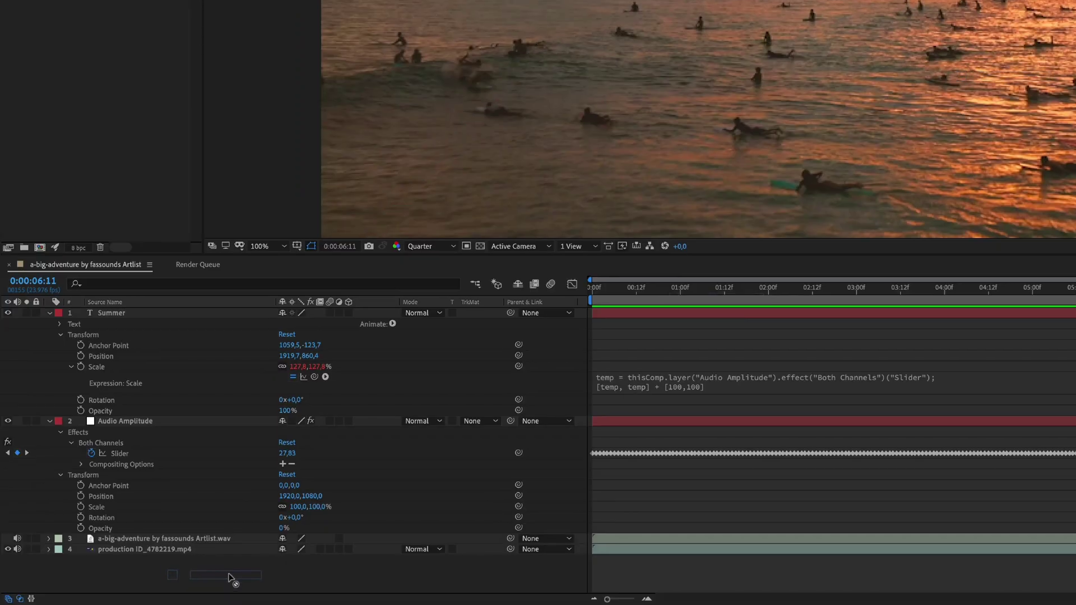
drag(229, 577, 205, 550)
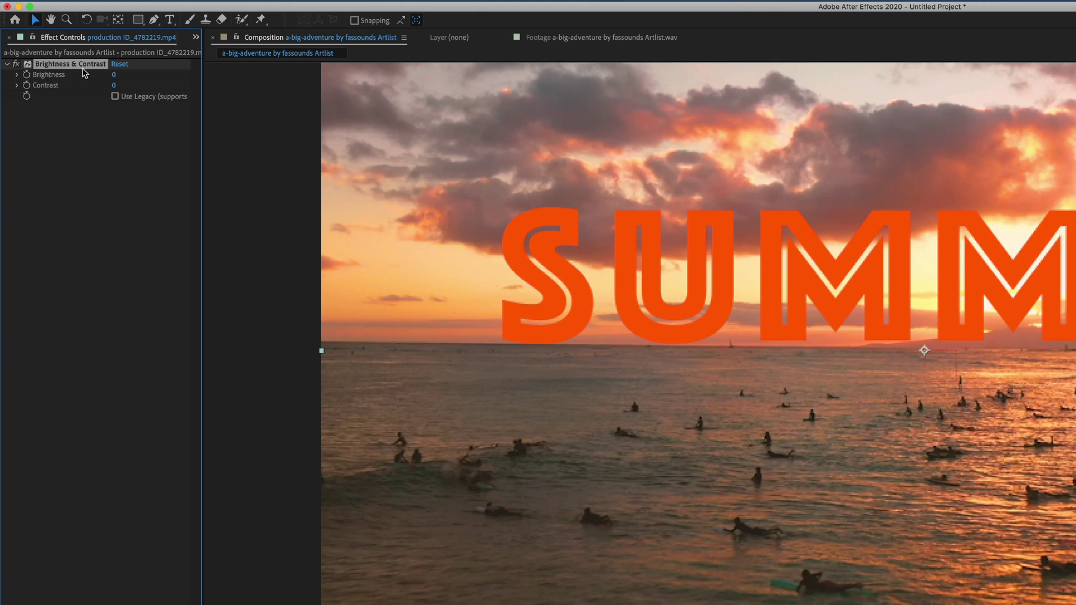
- Link Brightness by expression to the Both Channels slider and preview from 01:19
alt+click(27, 76)
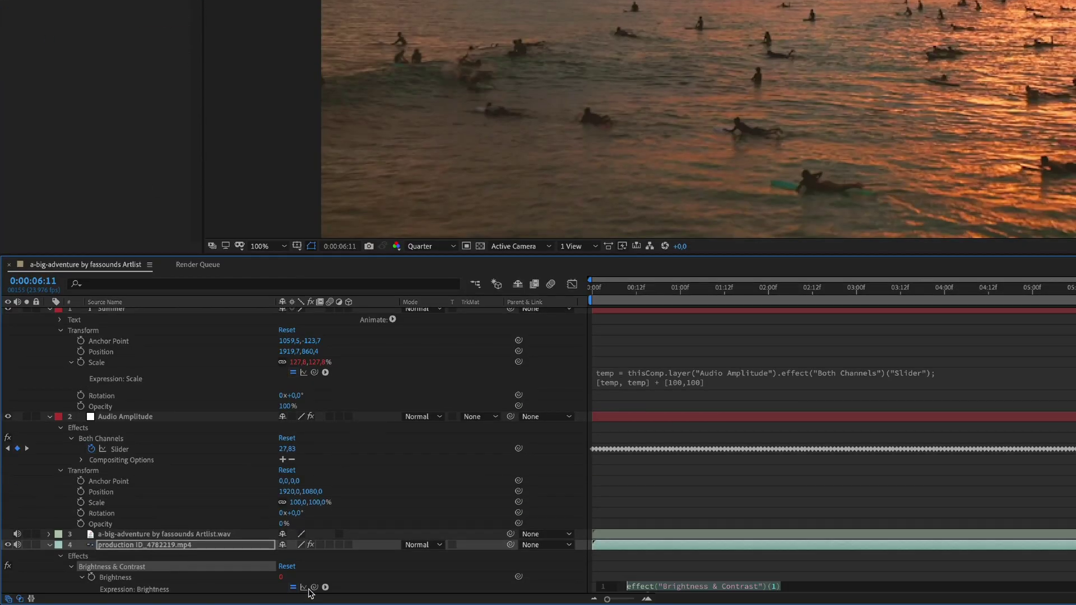
scroll(314, 590, down, 2)
drag(315, 541, 183, 405)
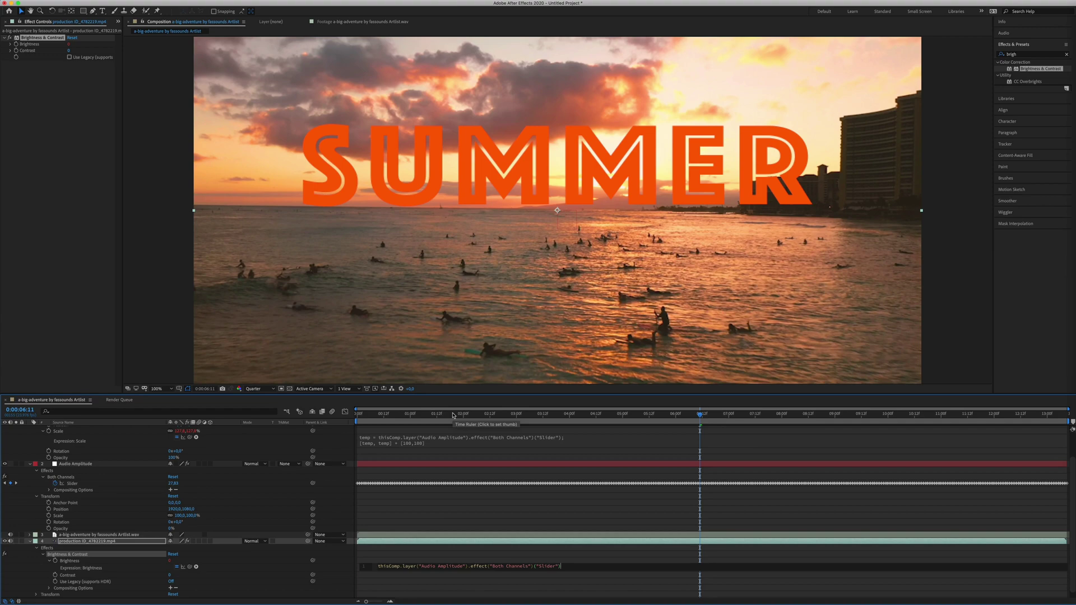
click(453, 415)
key(space)
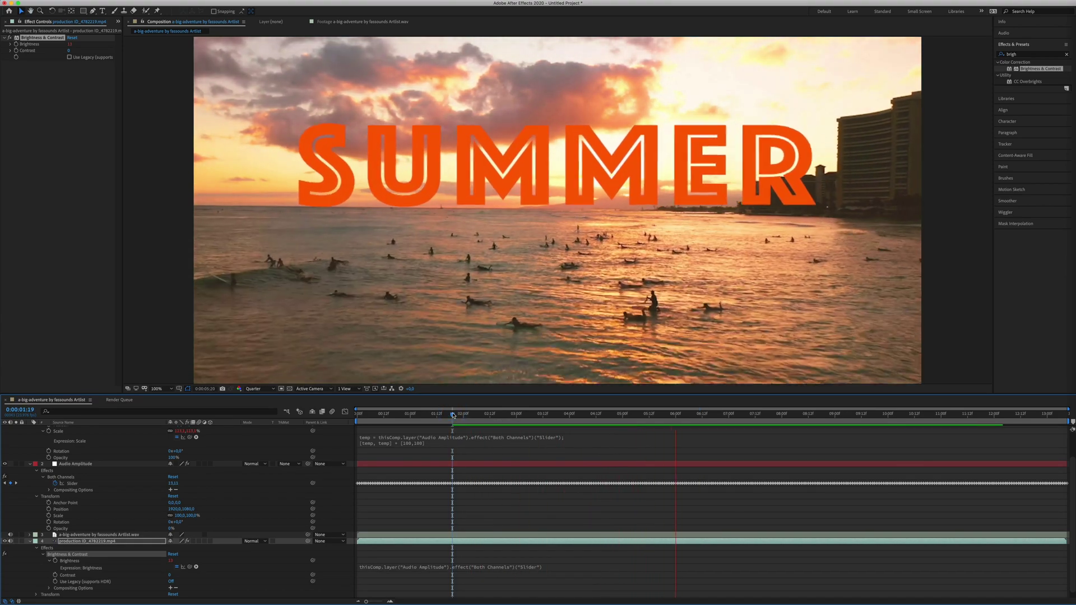
key(space)
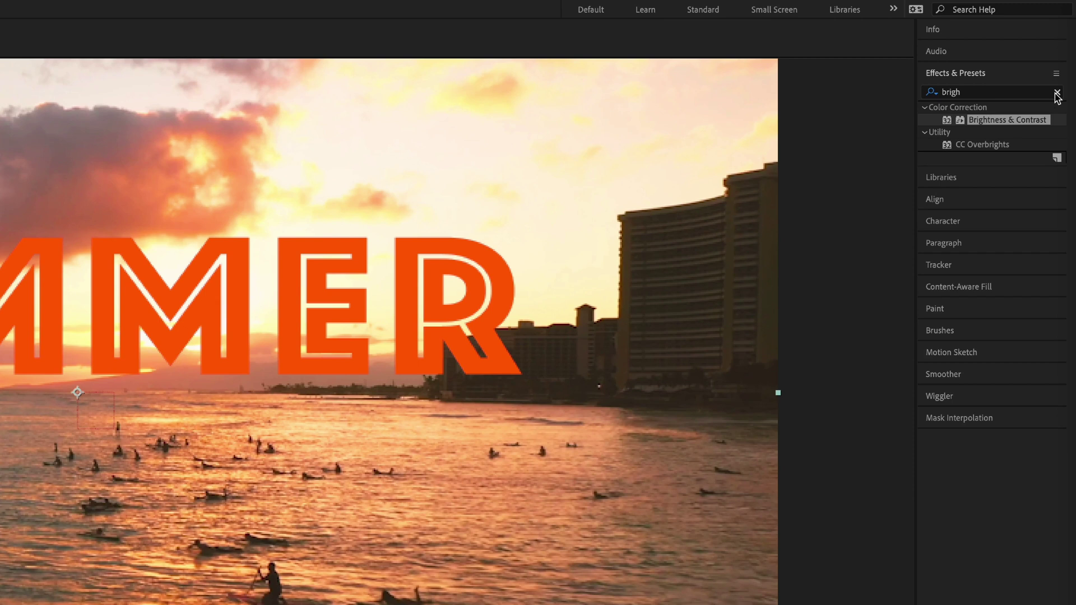
click(1057, 92)
- Apply Channel Blur to the footage with Blur Dimensions set to Horizontal
click(1021, 91)
text(c)
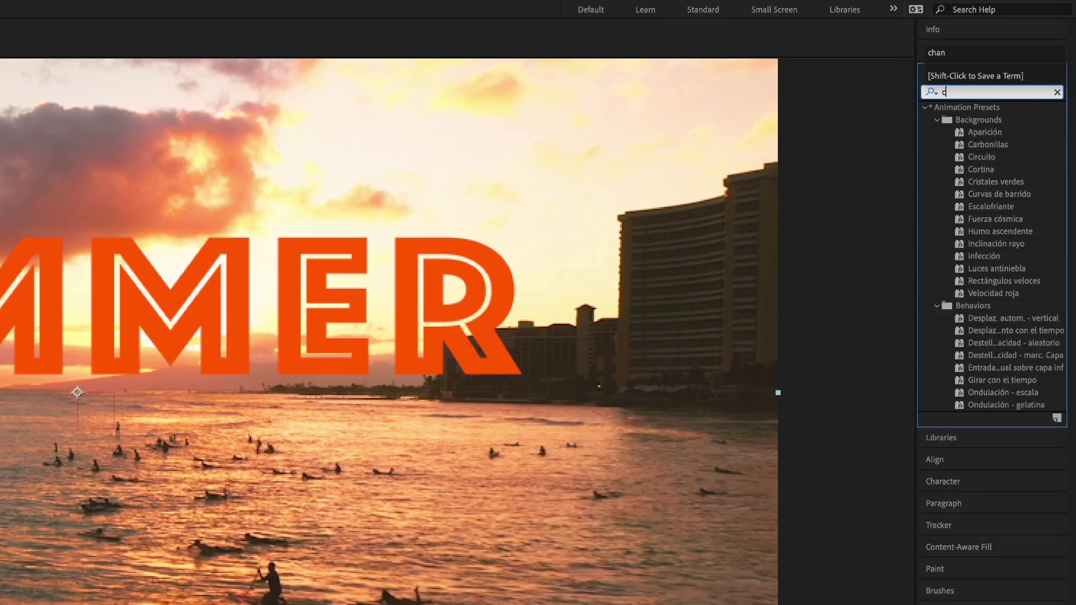
text(han)
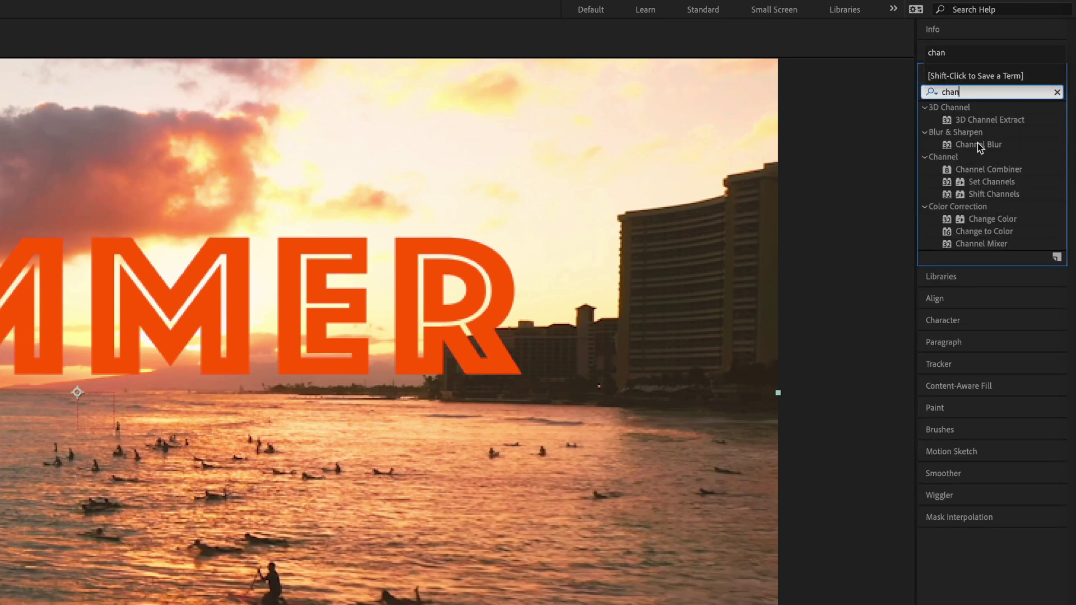
drag(979, 147, 223, 483)
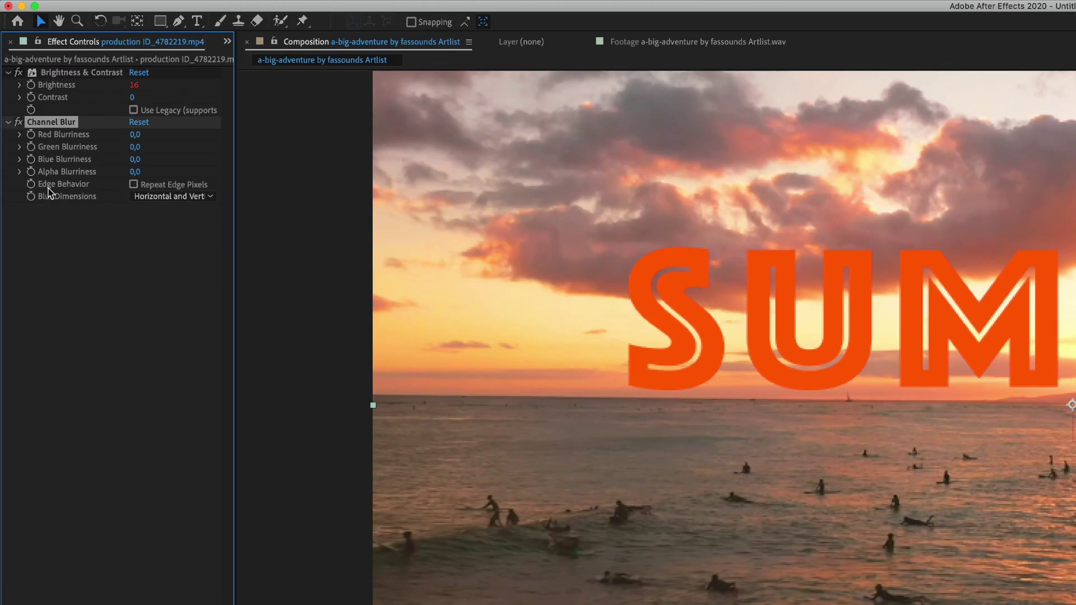
click(173, 197)
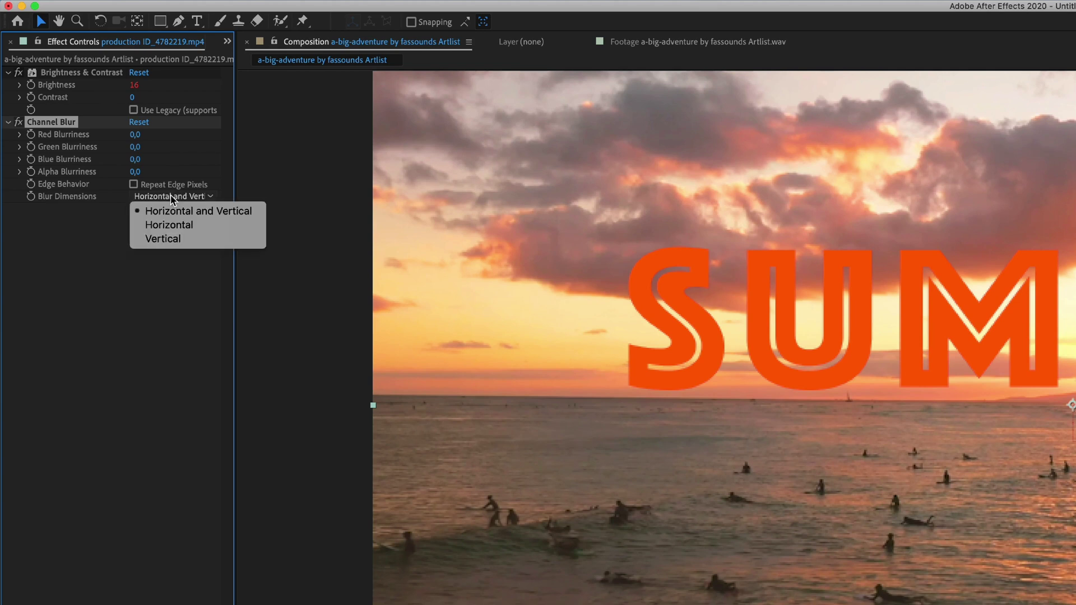
click(174, 225)
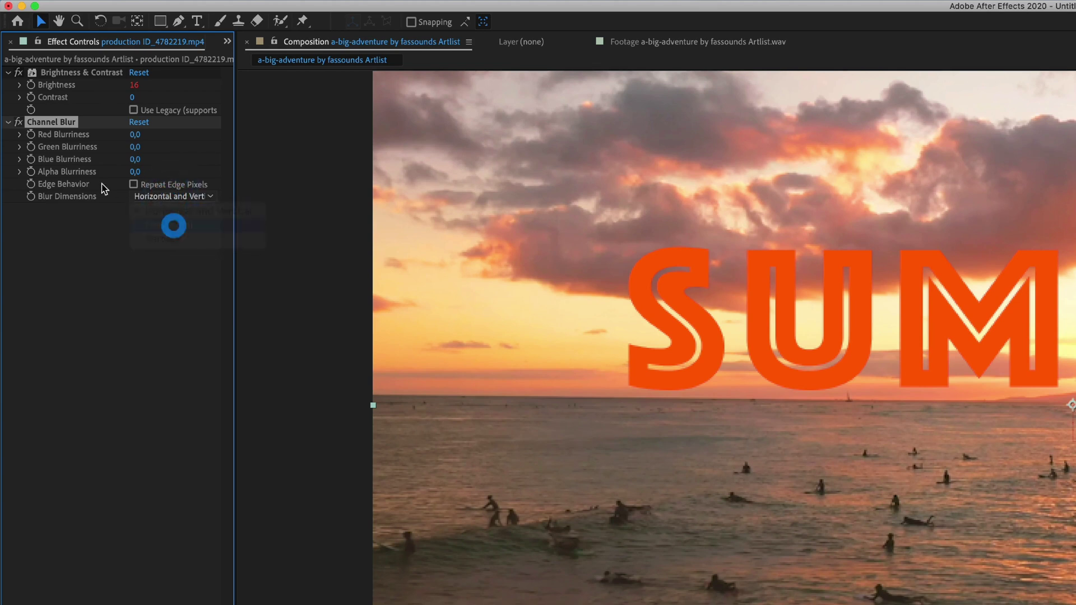
- Link Red Blurriness by expression to the Audio Amplitude slider
alt+click(30, 136)
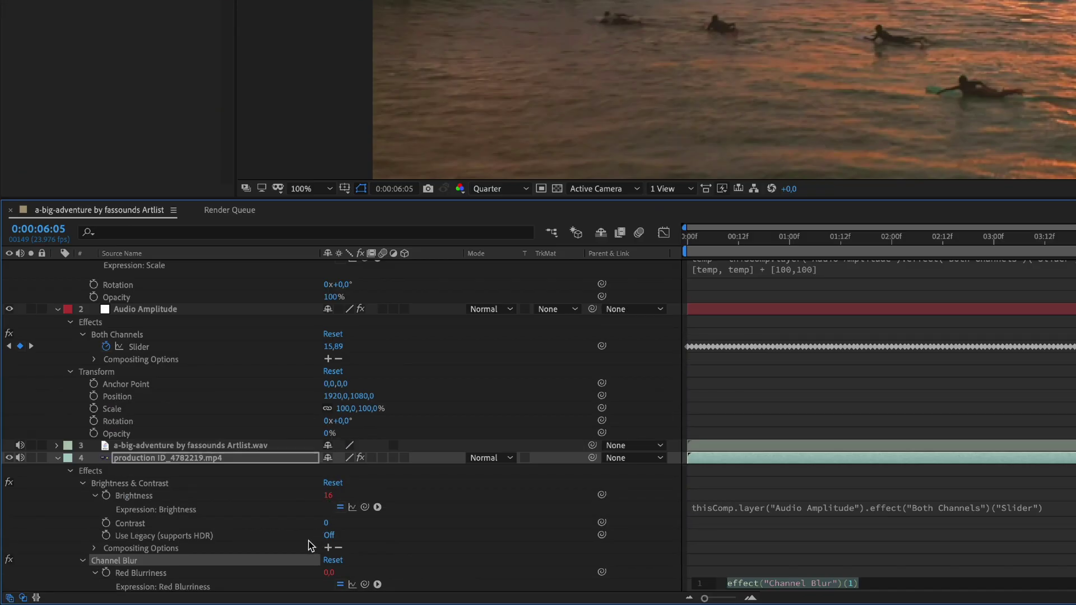
scroll(311, 543, down, 3)
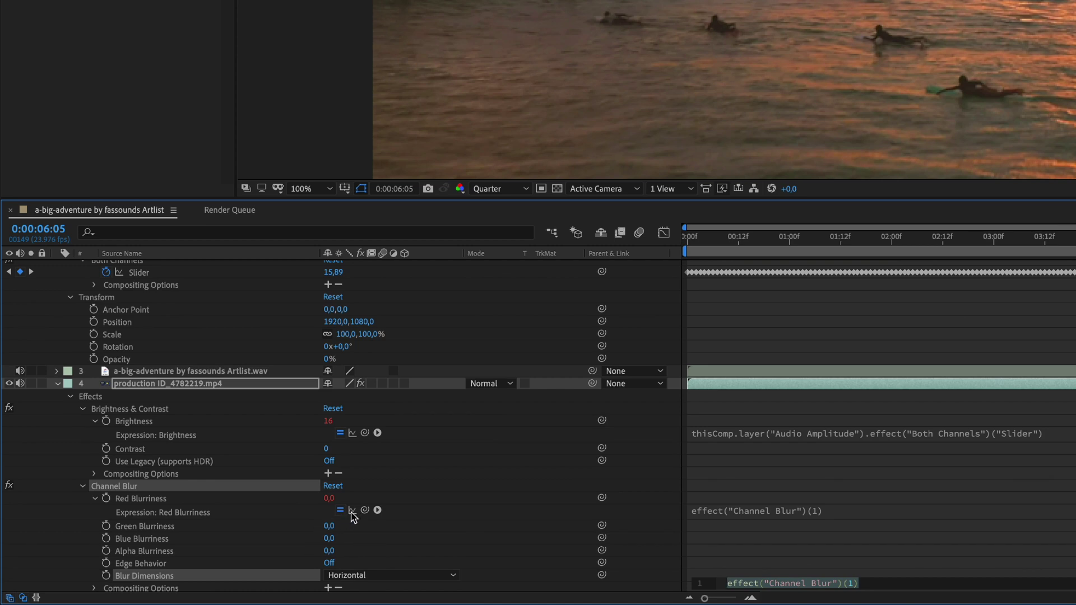
scroll(346, 527, up, 1)
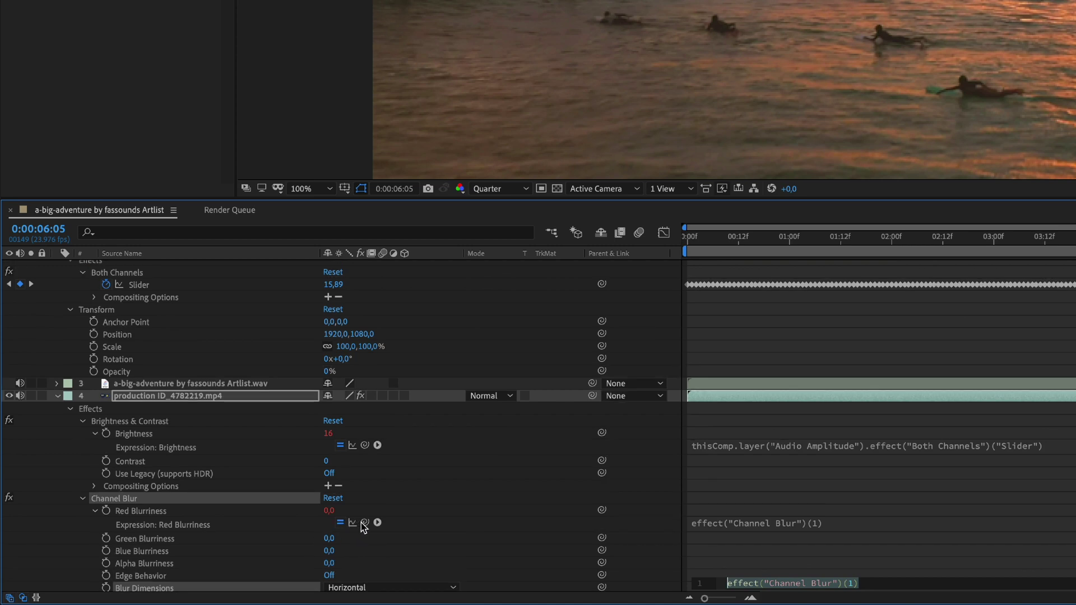
drag(365, 522, 225, 288)
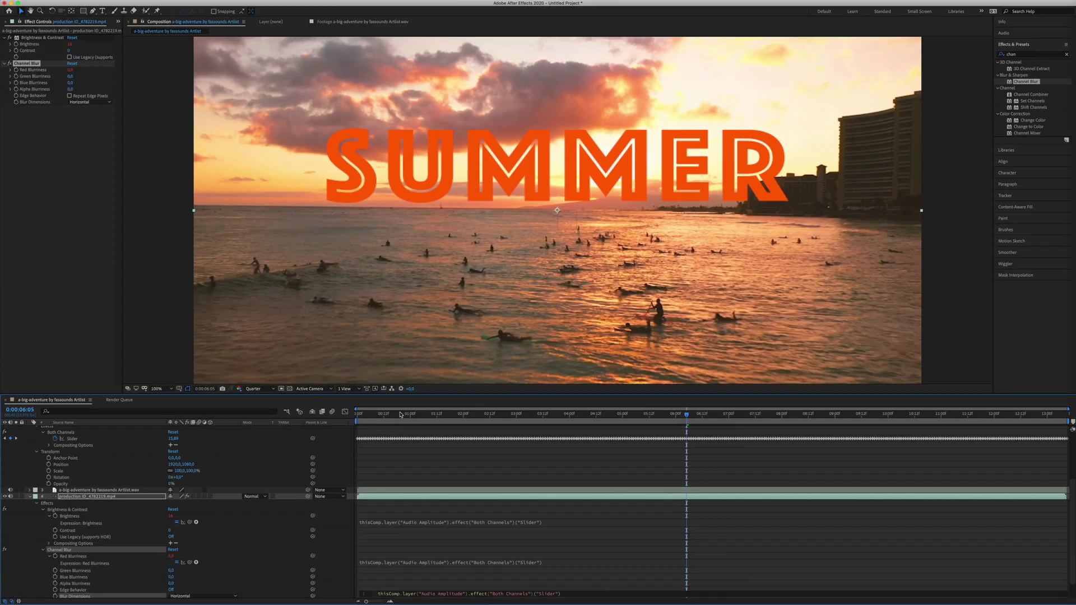
click(671, 284)
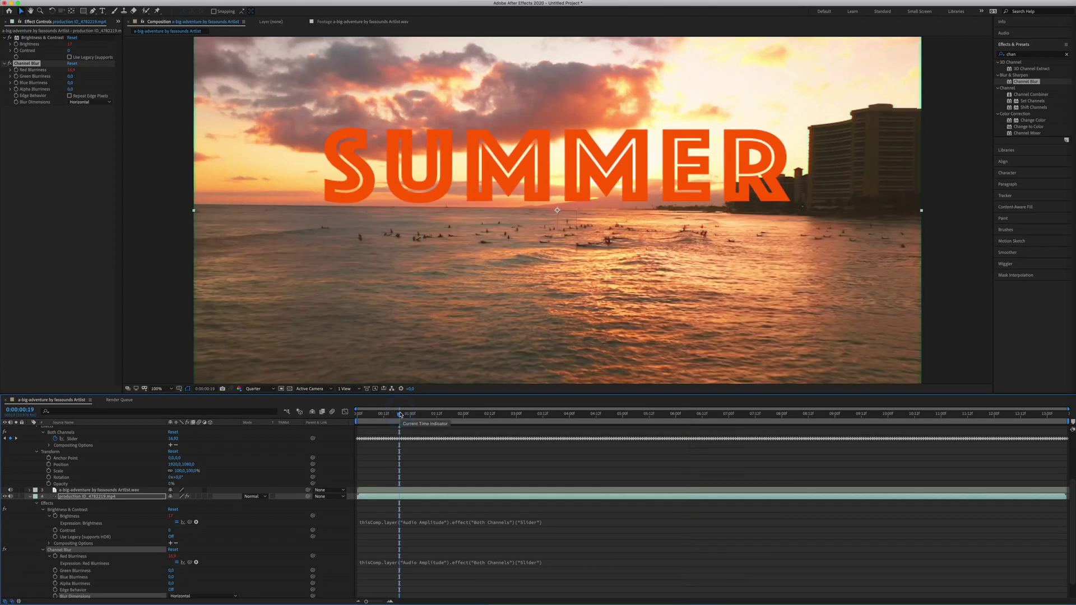
key(space)
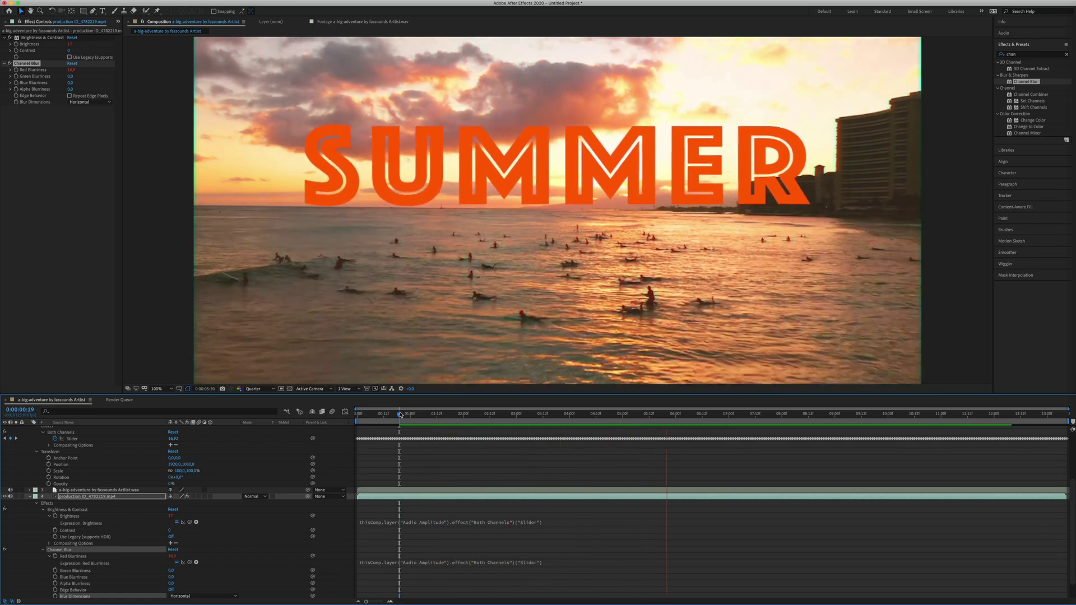
key(space)
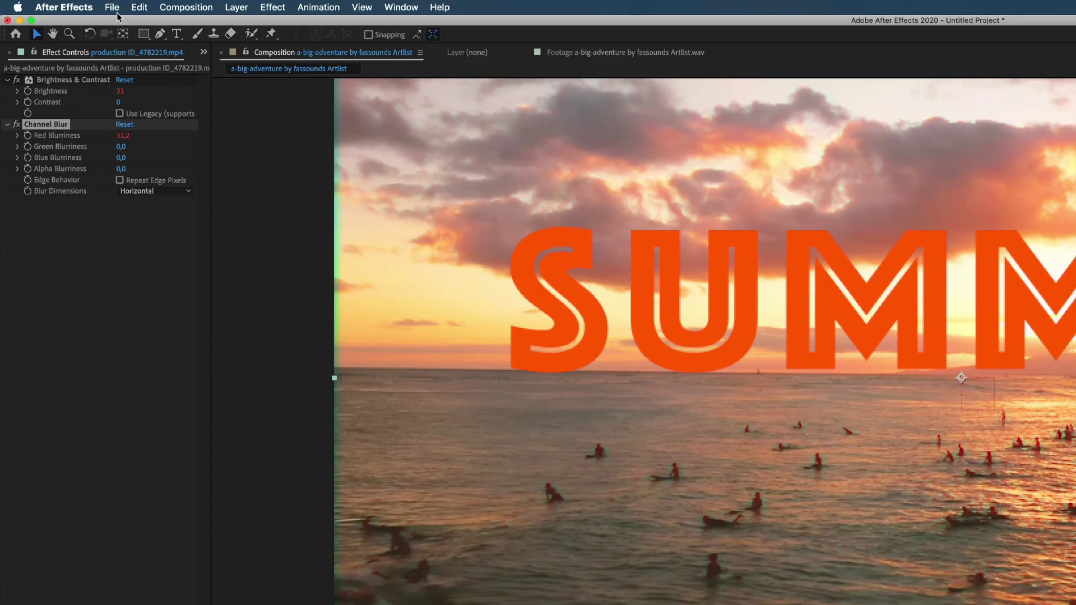
- Add the composition to the Render Queue
click(115, 9)
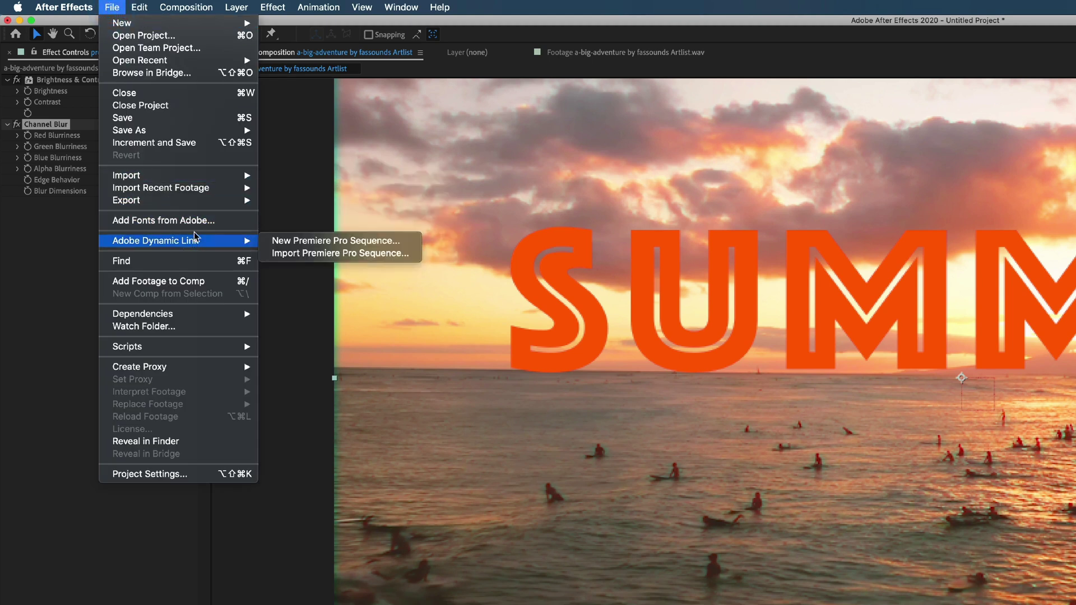
mouse_move(207, 200)
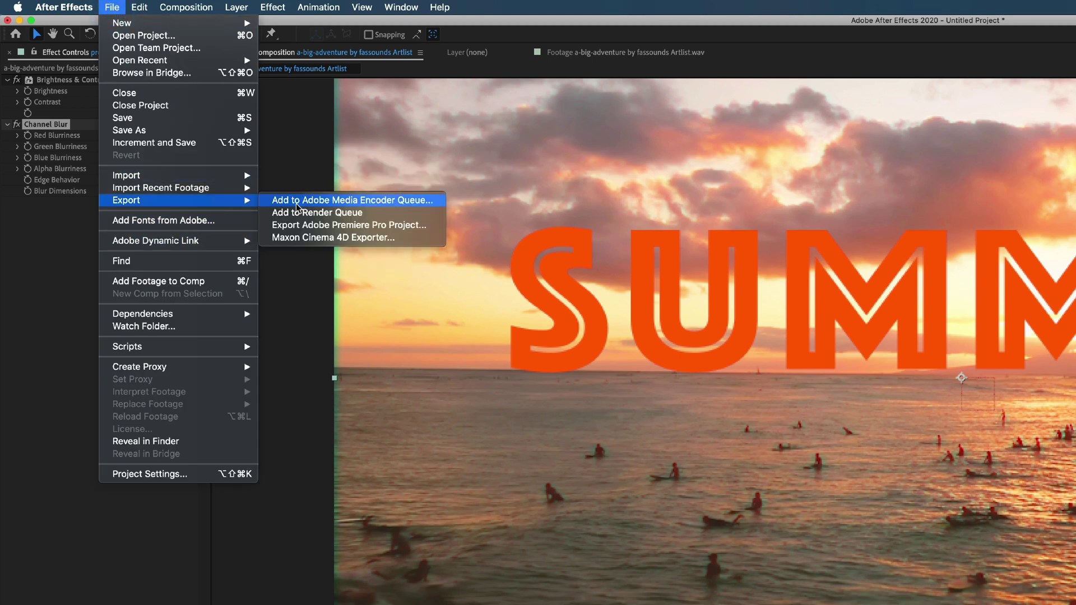
click(322, 214)
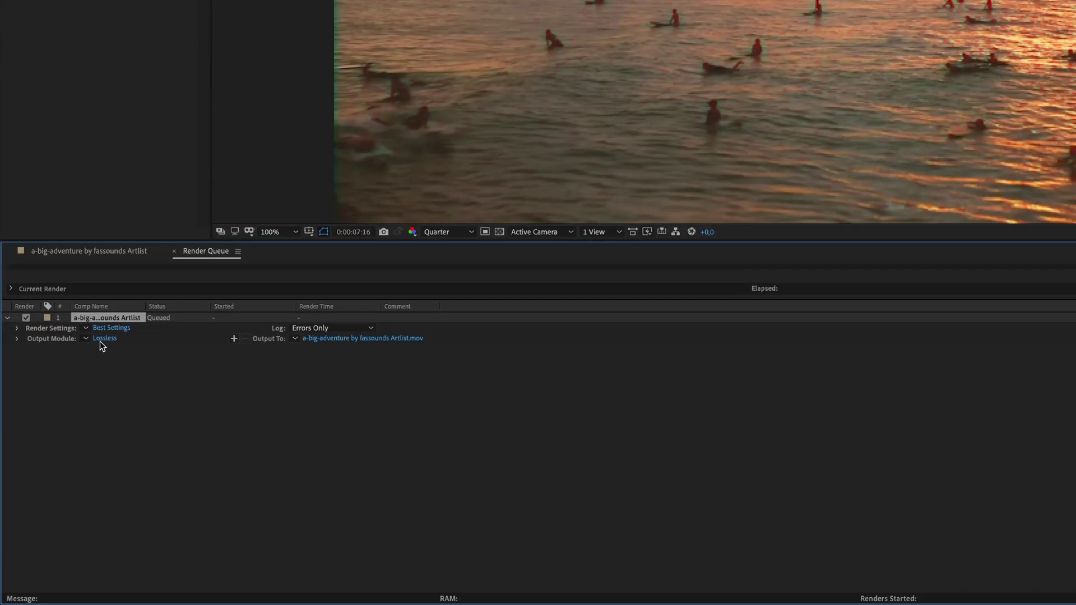
- Set the output module to QuickTime with Apple ProRes 422 HQ and save the output file
click(103, 339)
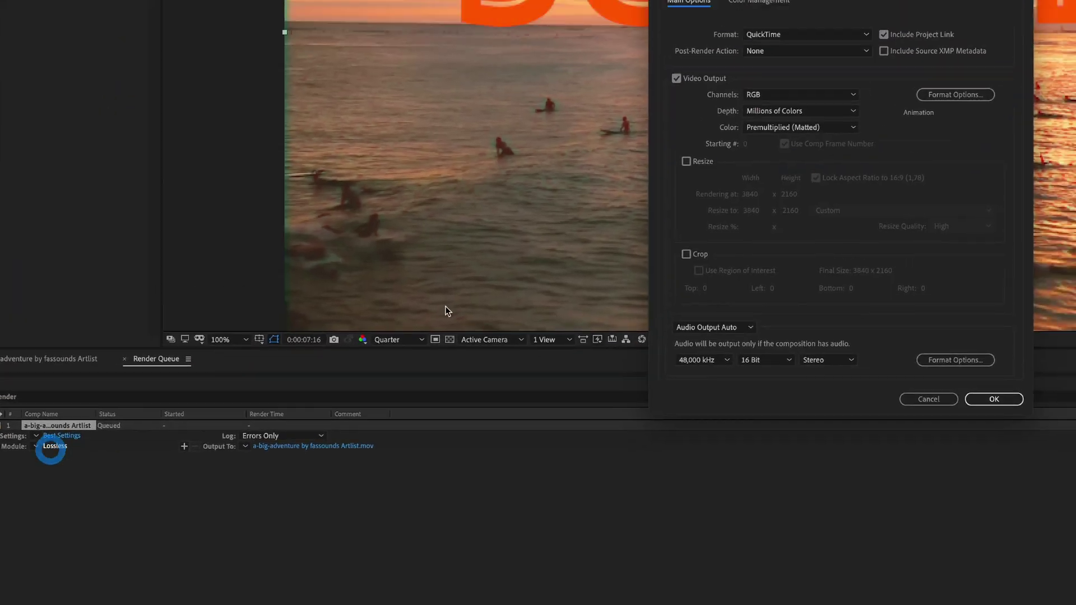
click(947, 0)
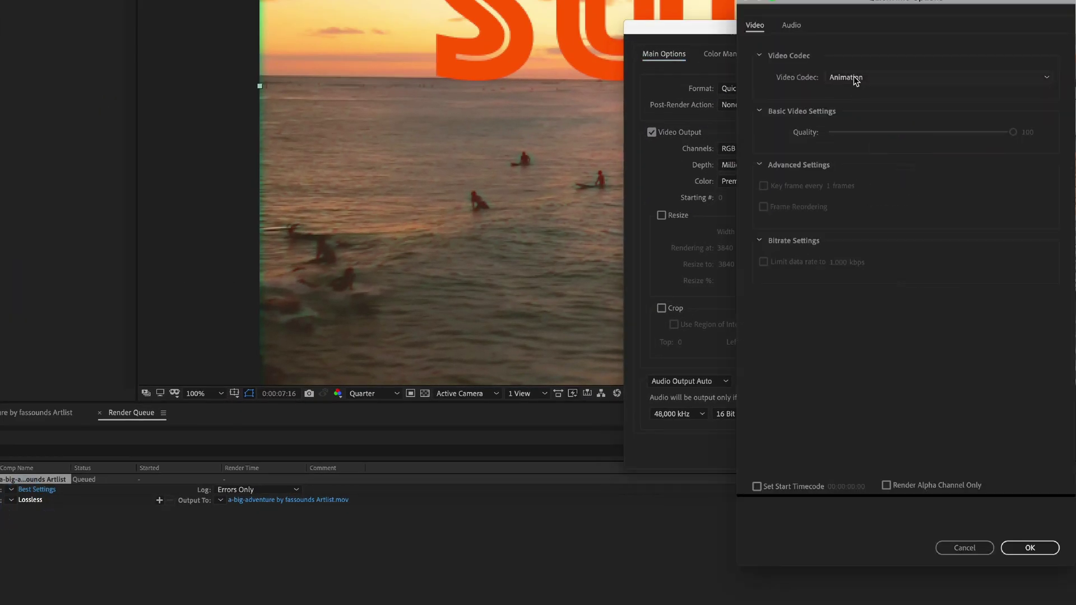
click(853, 77)
click(875, 120)
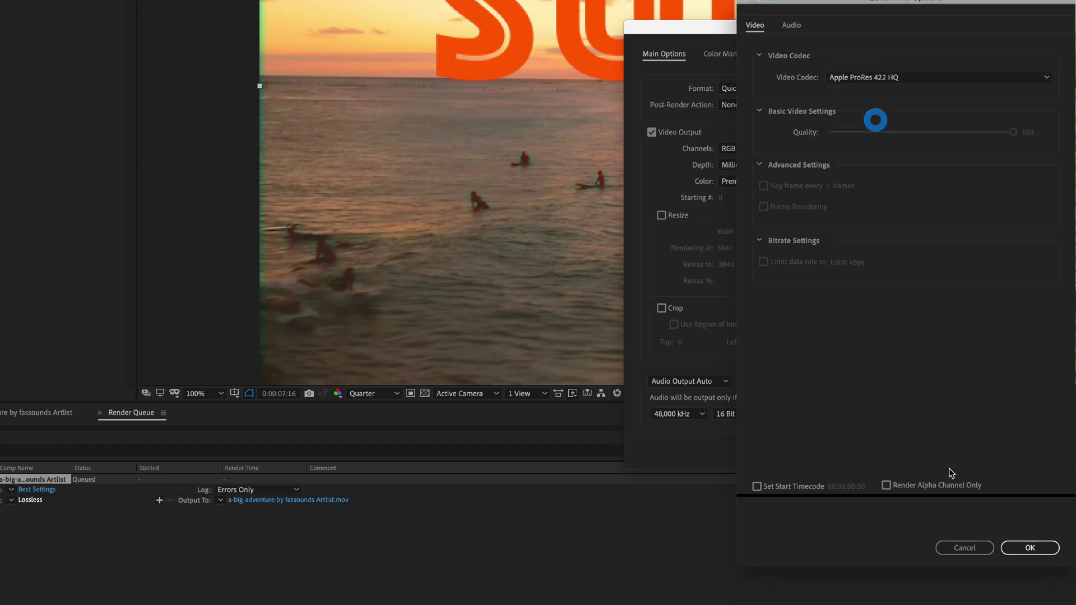
click(1031, 548)
click(987, 456)
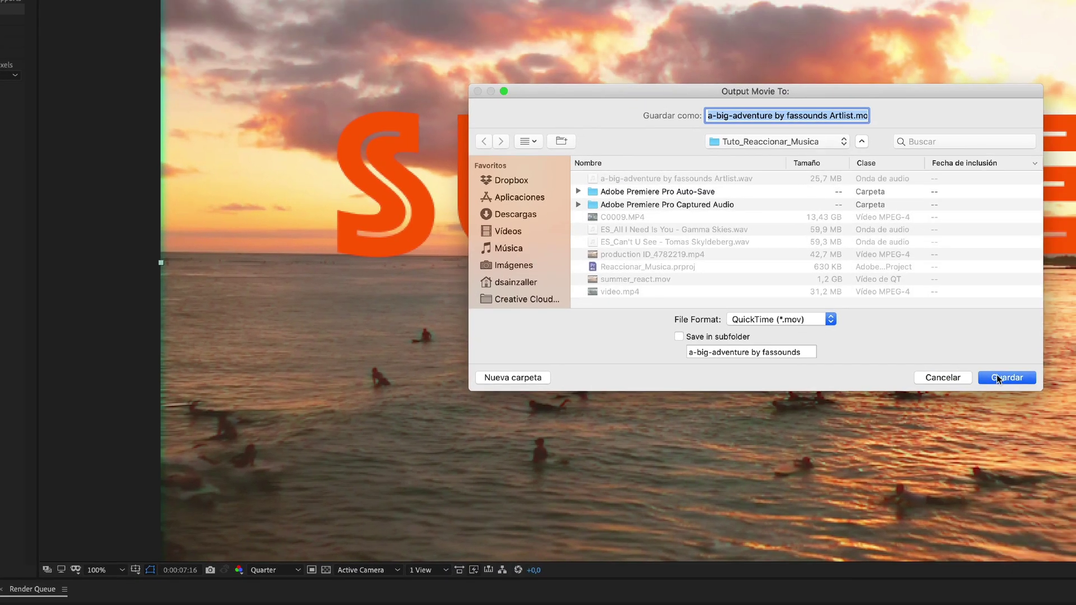
click(998, 375)
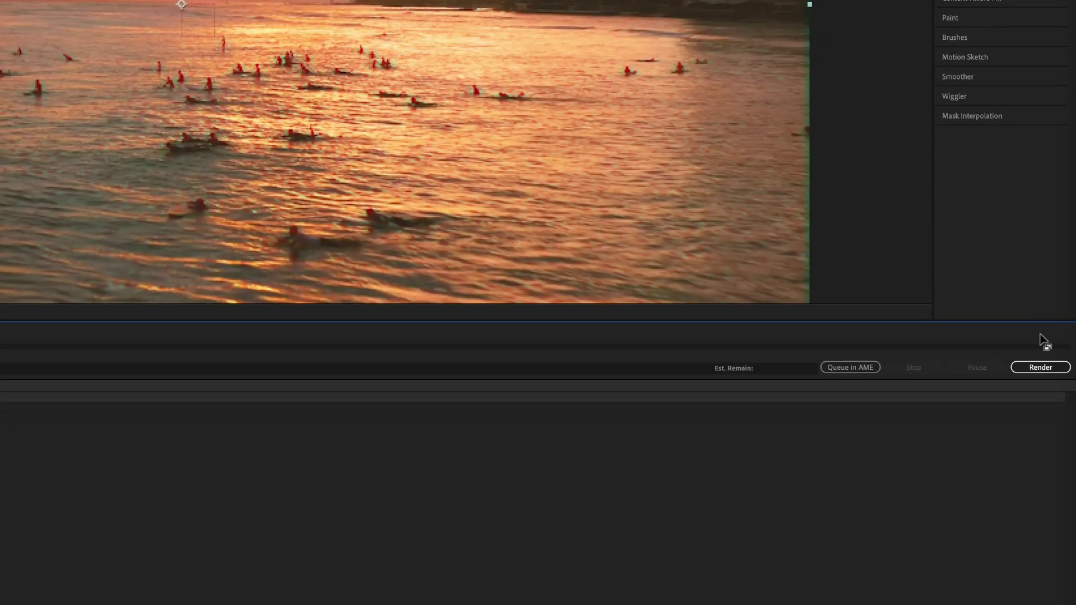